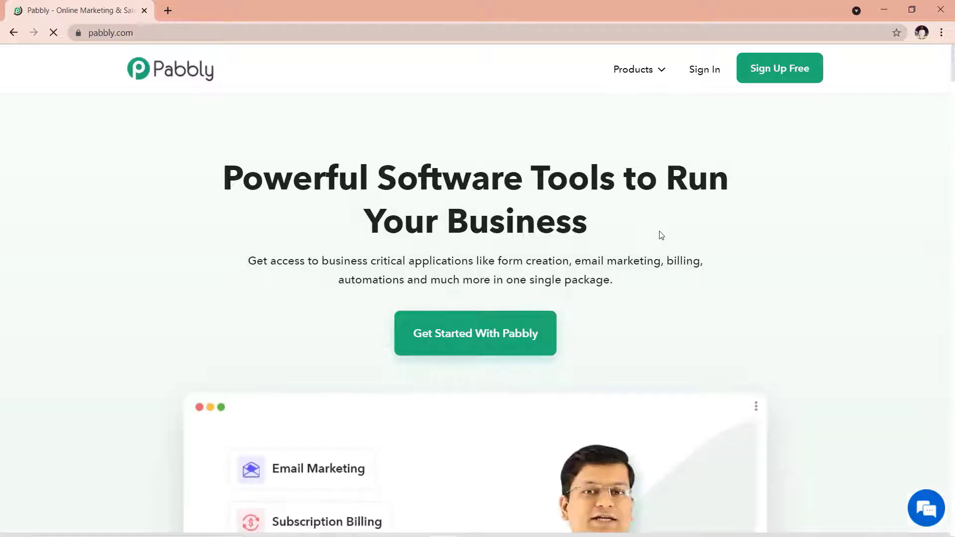
Step: Go to the Connect product page under Products and sign in to reach the All Apps page
mouse_move(642, 78)
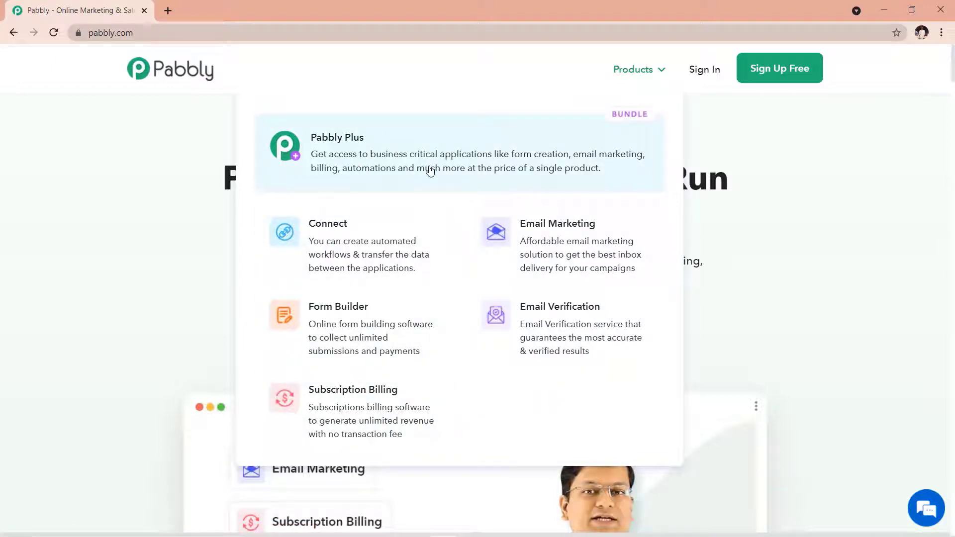
left_click(362, 248)
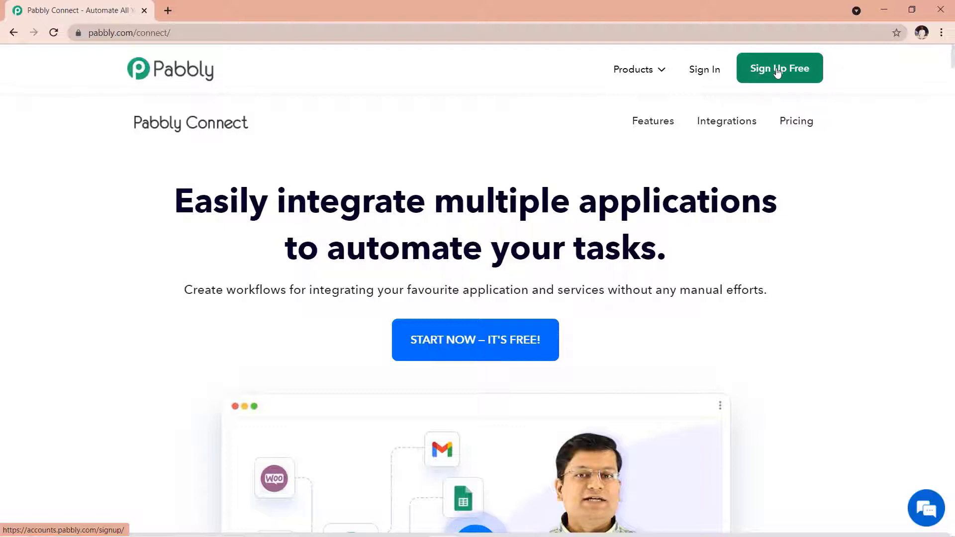
left_click(699, 73)
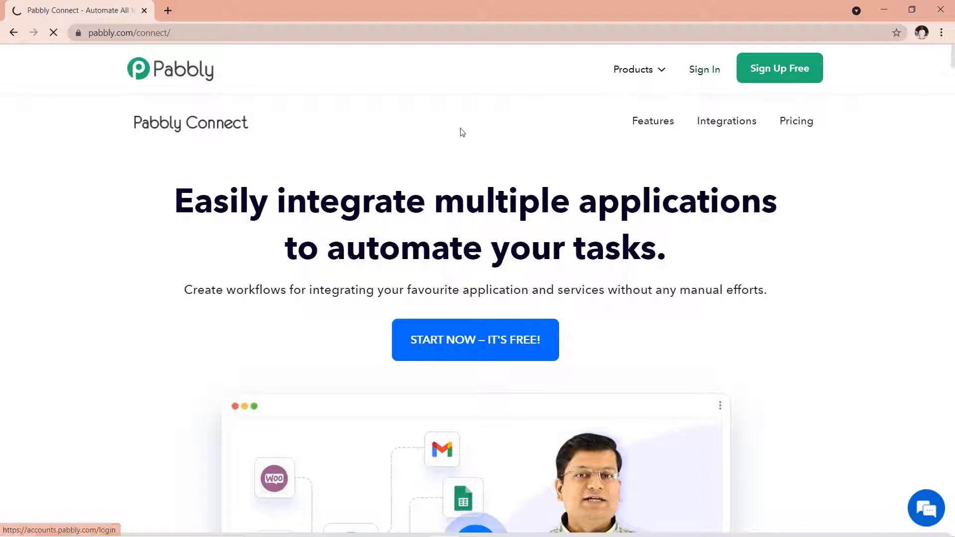
scroll(218, 156, "down", 1)
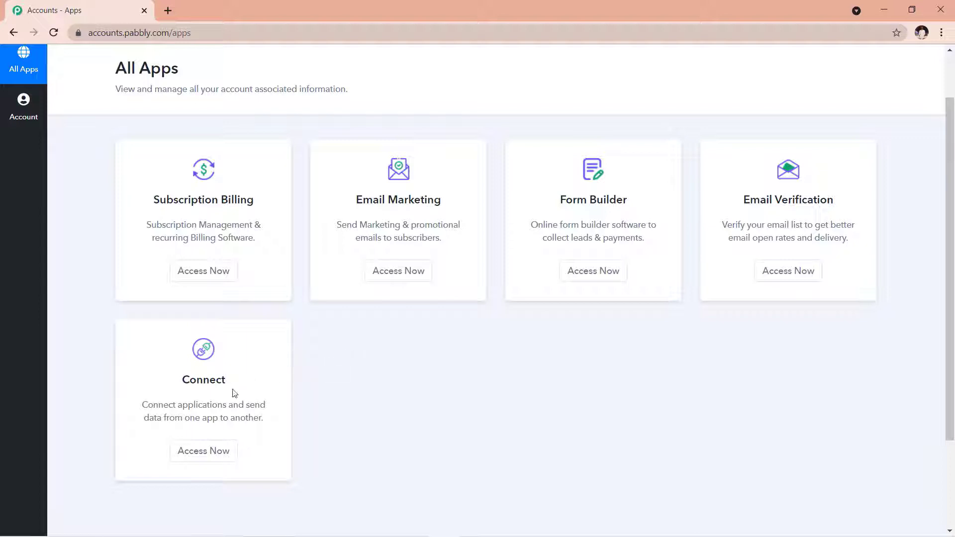
Step: Launch Connect from the app list and start creating a new workflow
left_click(215, 457)
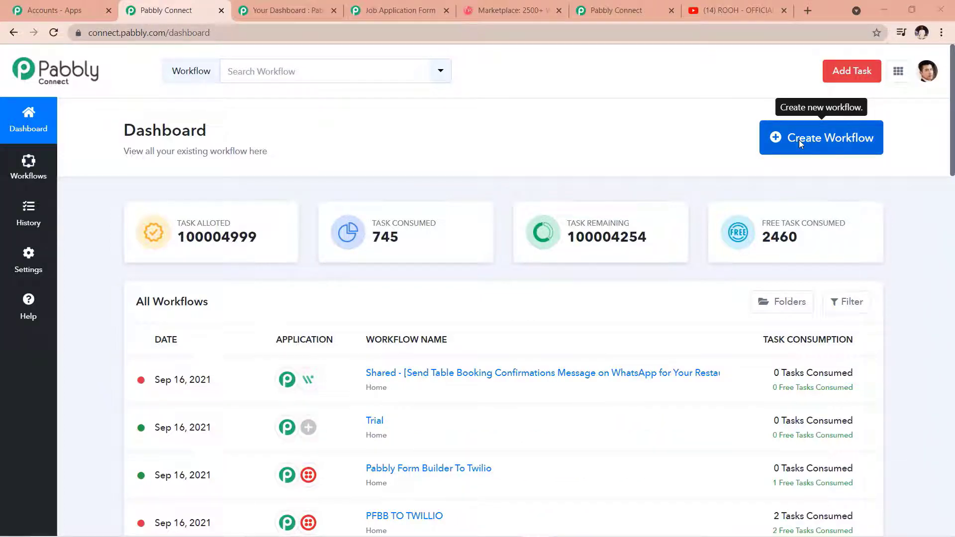
left_click(799, 139)
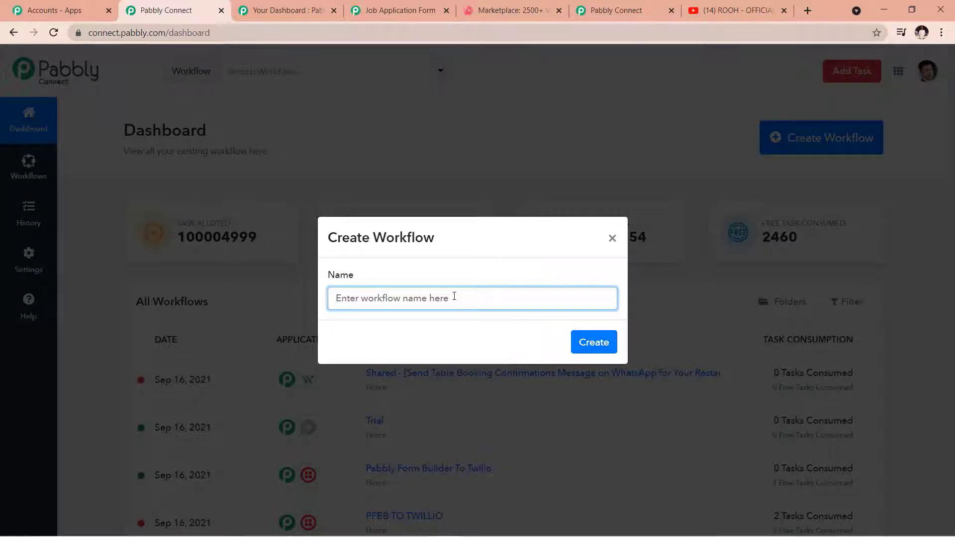
Step: Create the workflow with the name 'Pabbly Form Builder To Twilio'
type("Pabbly Fo")
type("rm Builder To T")
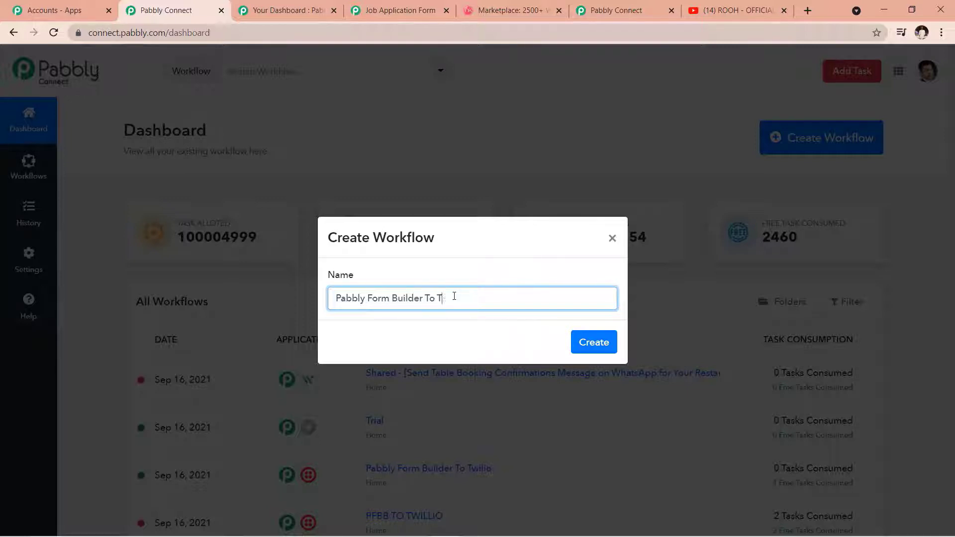
type("wilio")
left_click(582, 340)
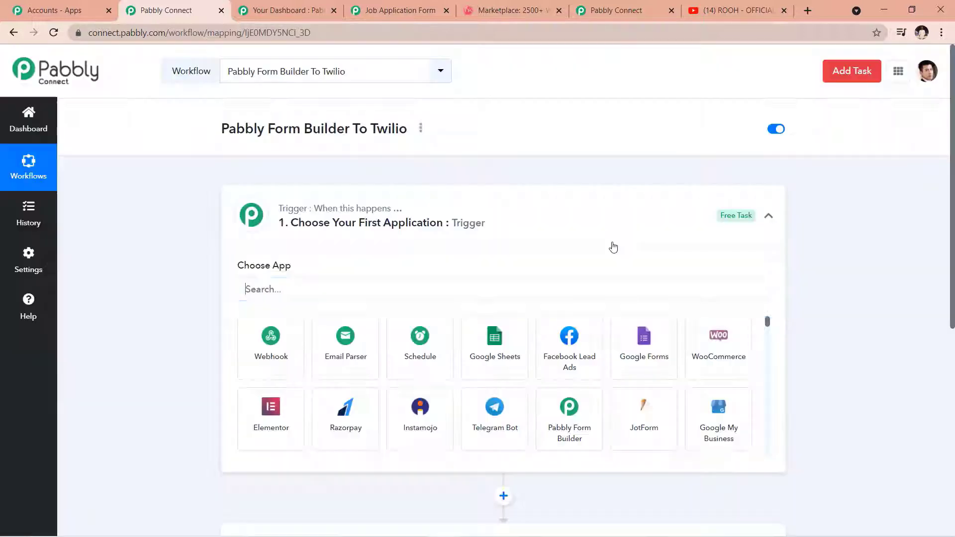
Step: Set the trigger app to Pabbly Form Builder with the New Form Submission event
left_click(768, 216)
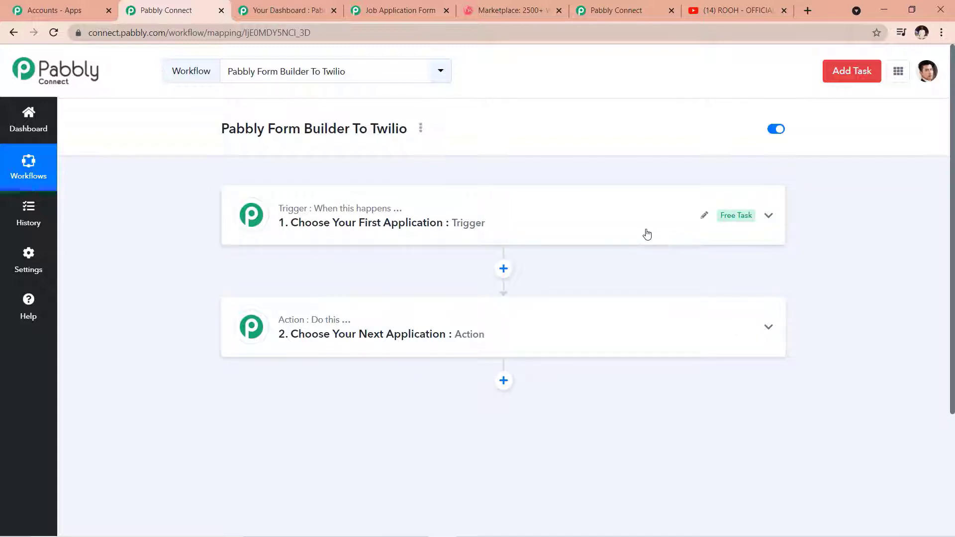
left_click(646, 234)
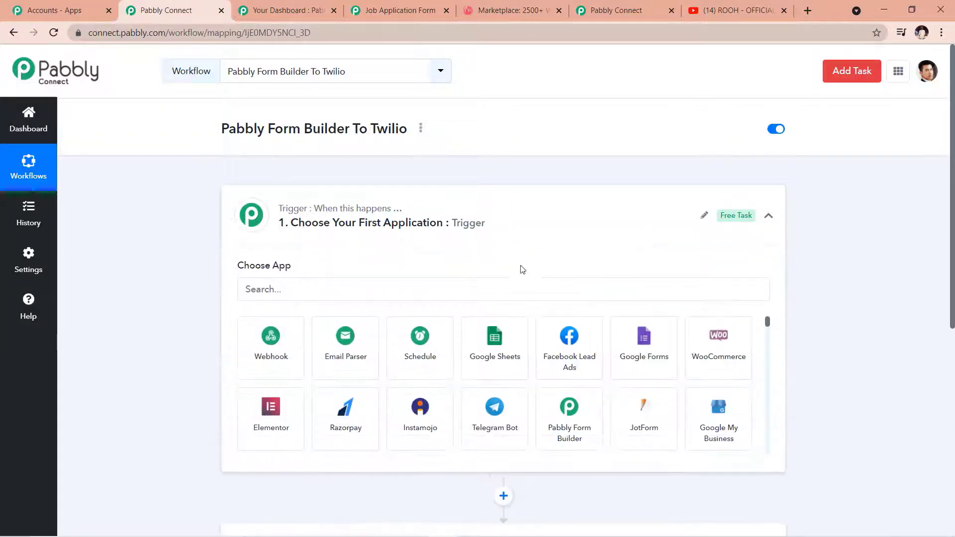
left_click(385, 292)
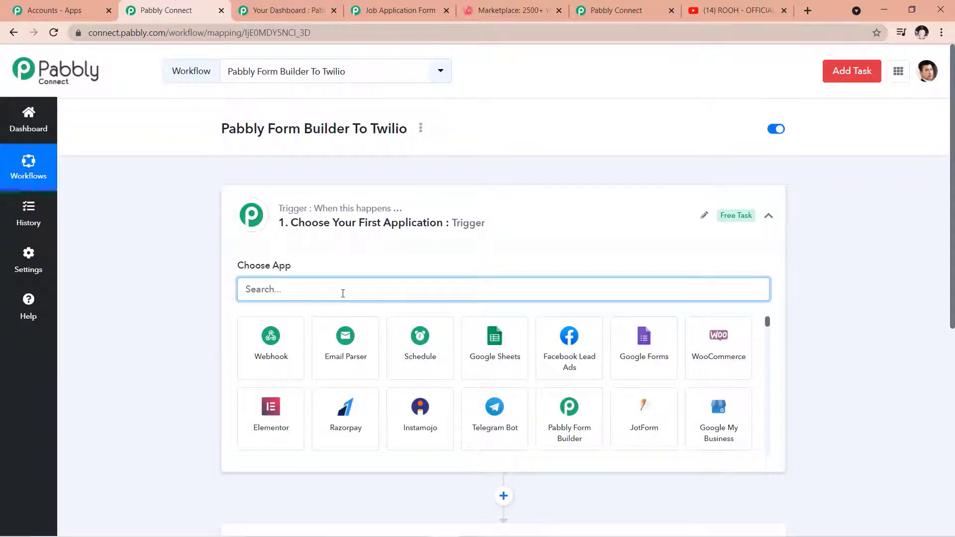
type("pa")
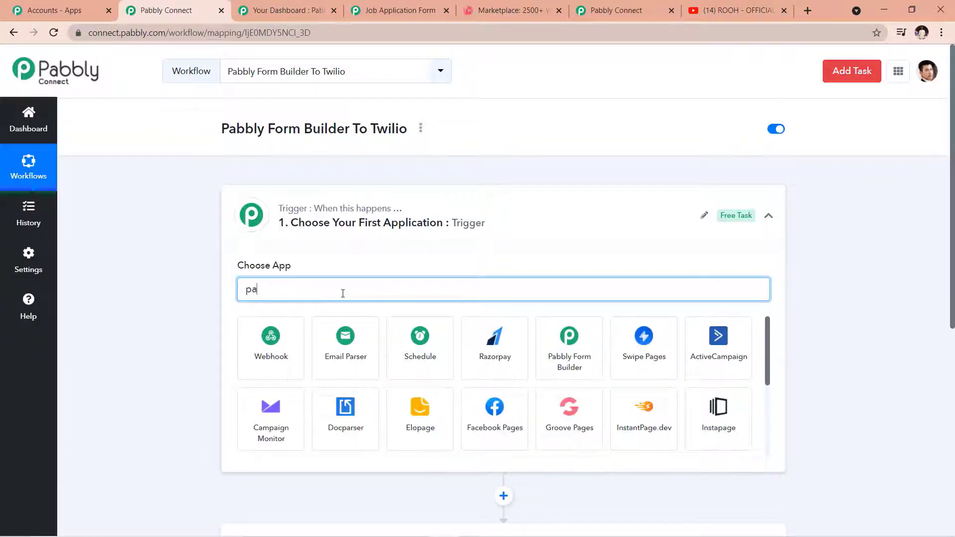
type("bbly for")
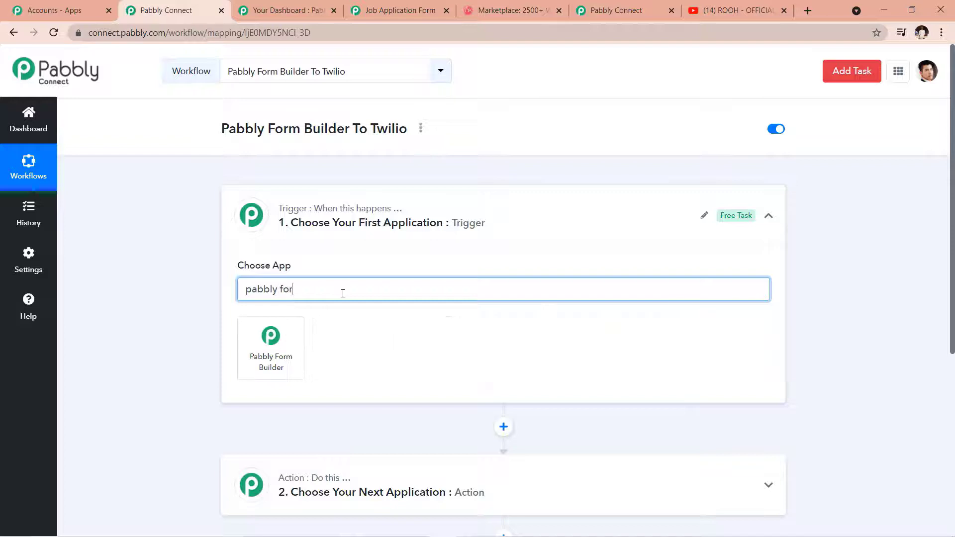
left_click(291, 363)
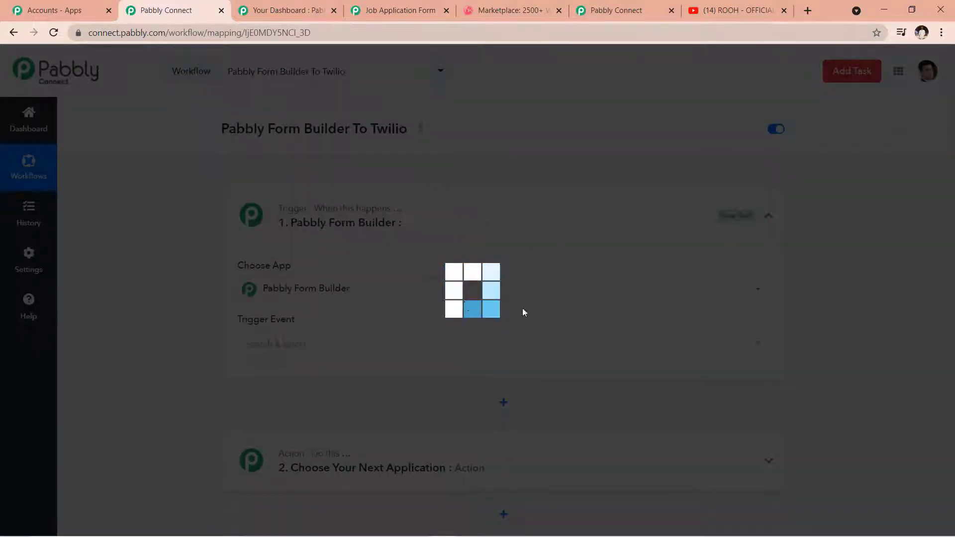
scroll(373, 272, "down", 1)
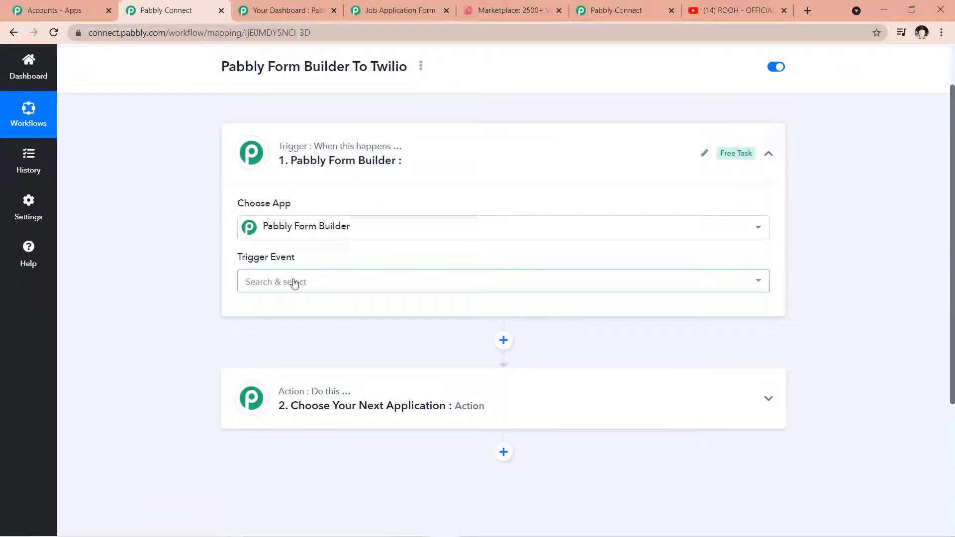
left_click(746, 291)
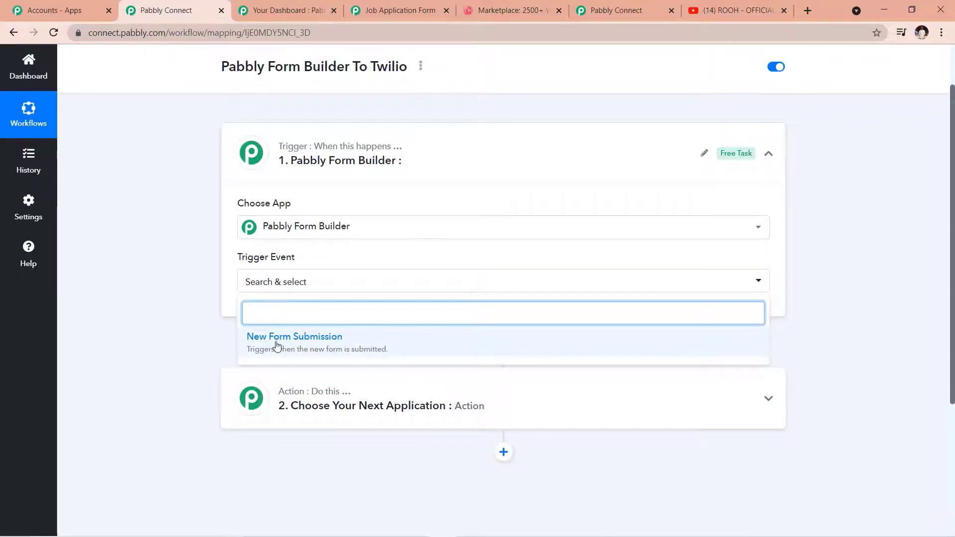
left_click(277, 346)
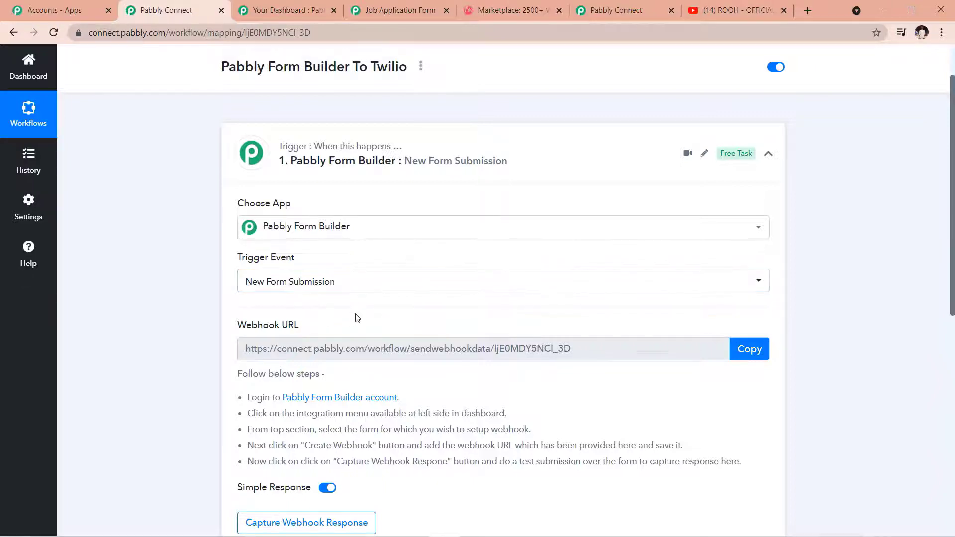
Step: Read through the webhook URL setup instructions, then switch to the Pabbly Form Builder dashboard
scroll(356, 317, "down", 1)
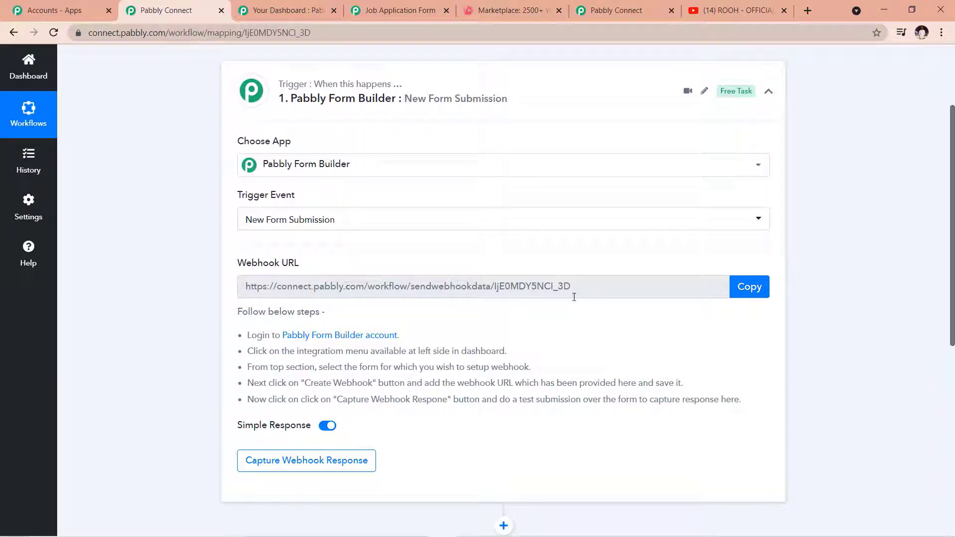
scroll(452, 313, "down", 1)
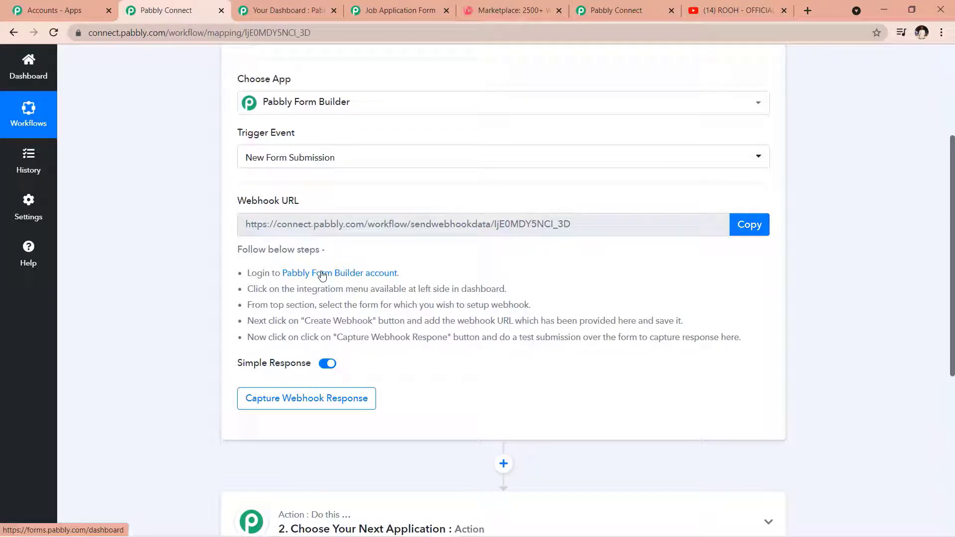
scroll(348, 280, "up", 2)
scroll(351, 286, "down", 2)
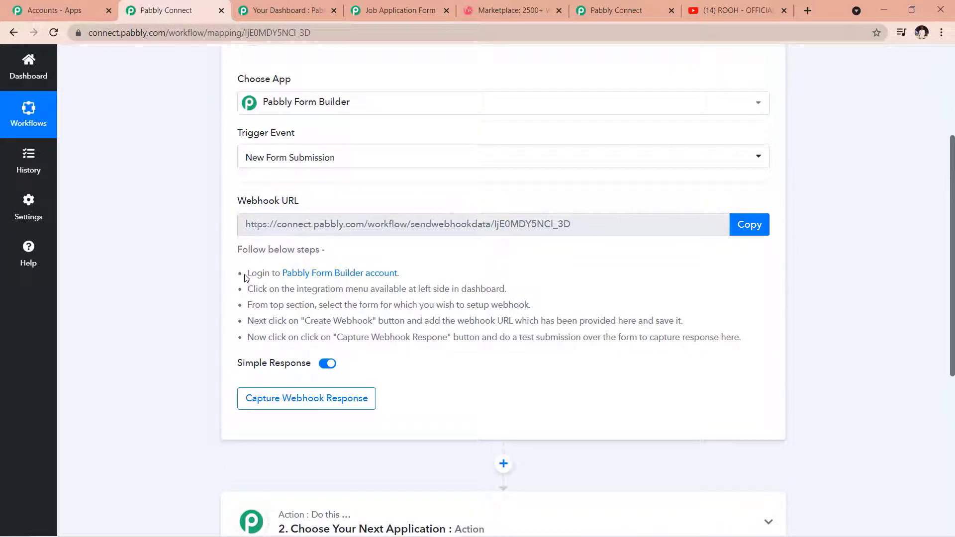
scroll(520, 290, "up", 1)
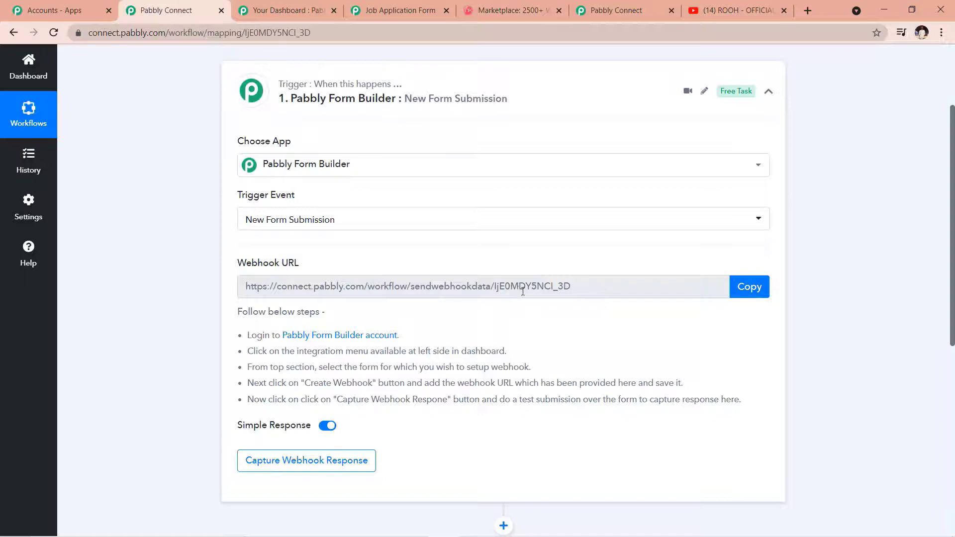
scroll(523, 290, "down", 1)
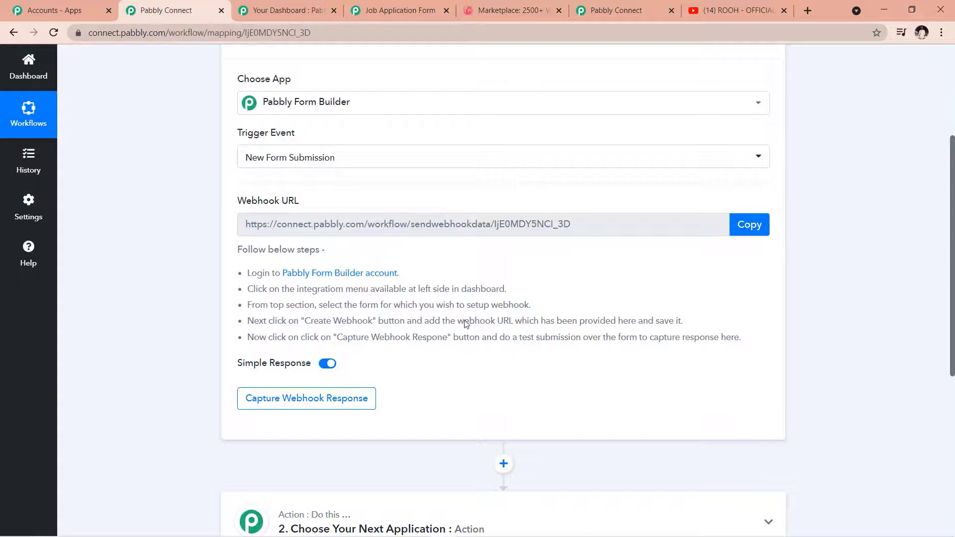
key("ctrl+Tab")
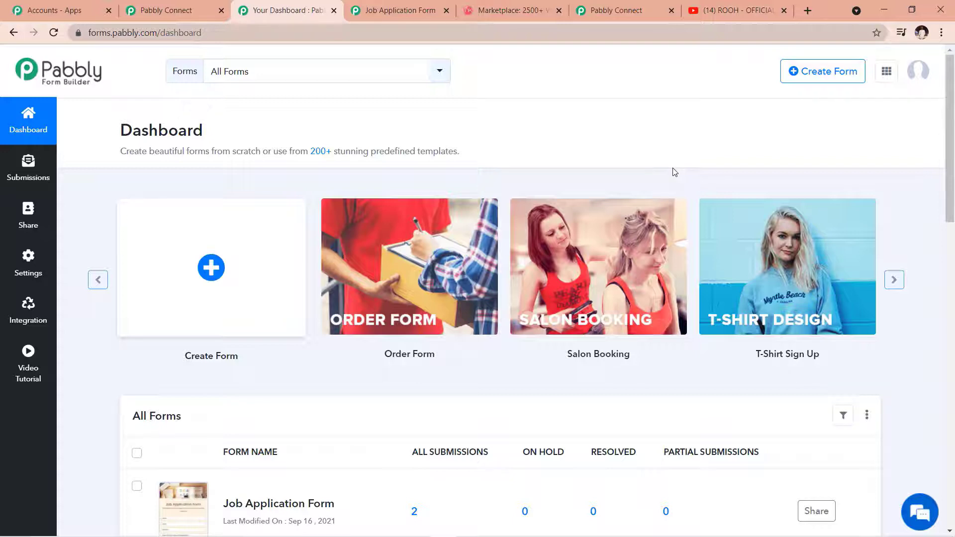
Step: Clone the Job Application template and review its Name, Email, Number, Position, CV and Message fields
left_click(894, 280)
left_click(894, 280)
mouse_move(599, 230)
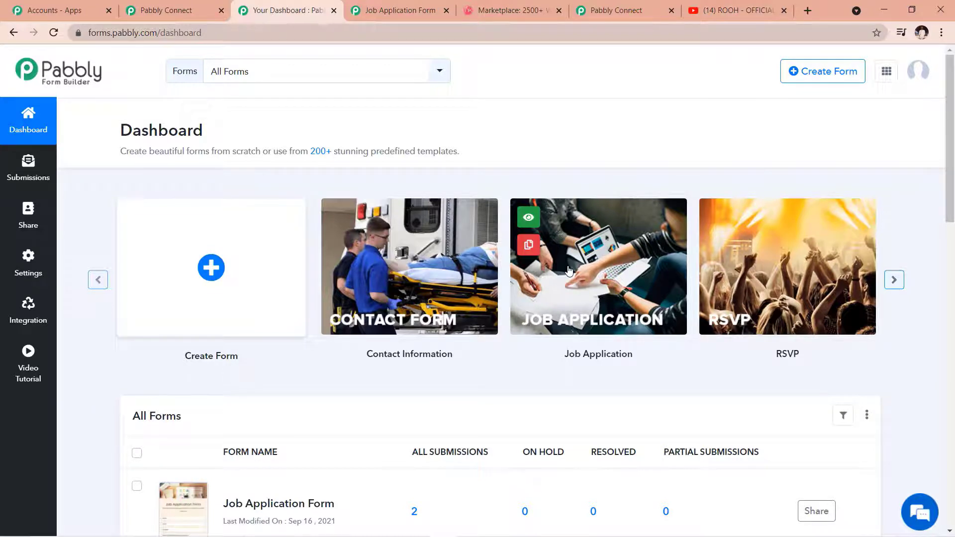
left_click(528, 248)
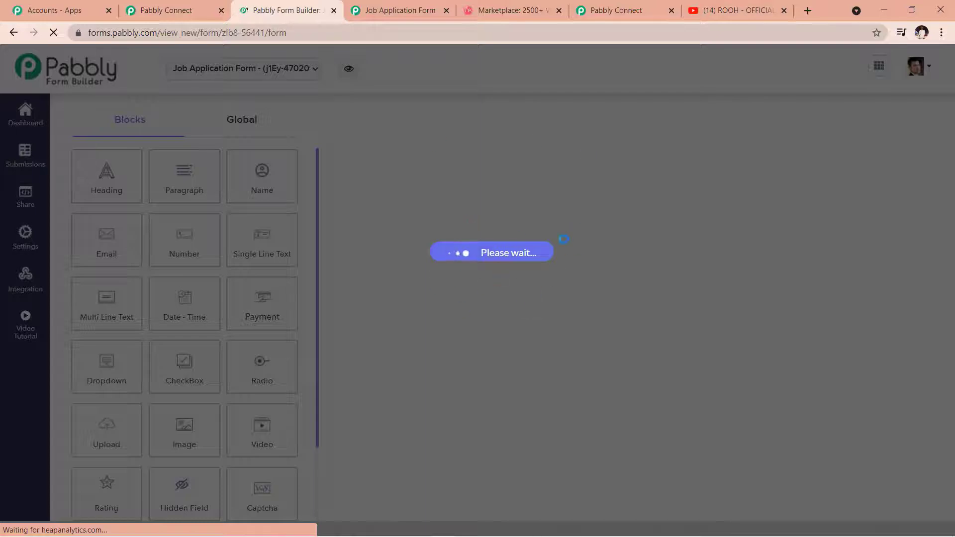
scroll(645, 298, "down", 1)
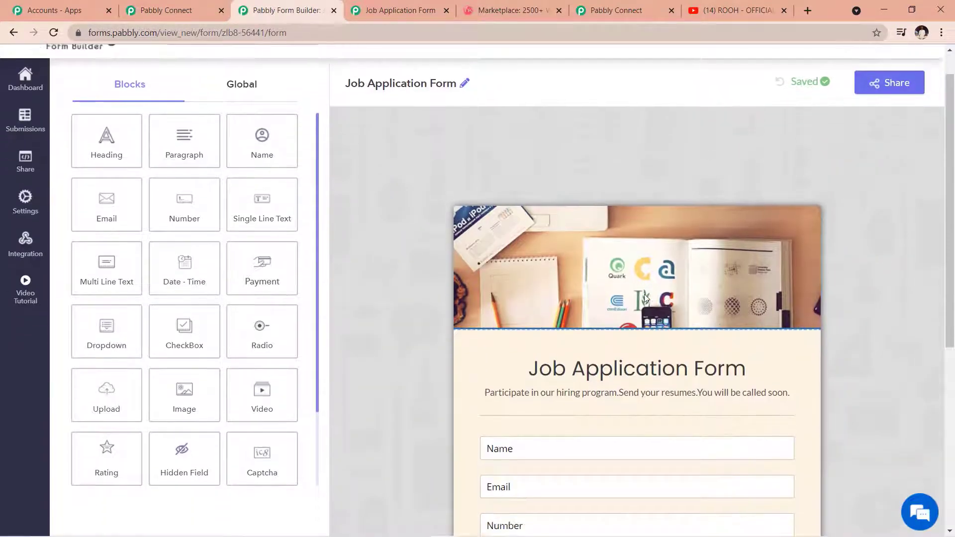
scroll(644, 299, "down", 2)
scroll(746, 325, "down", 1)
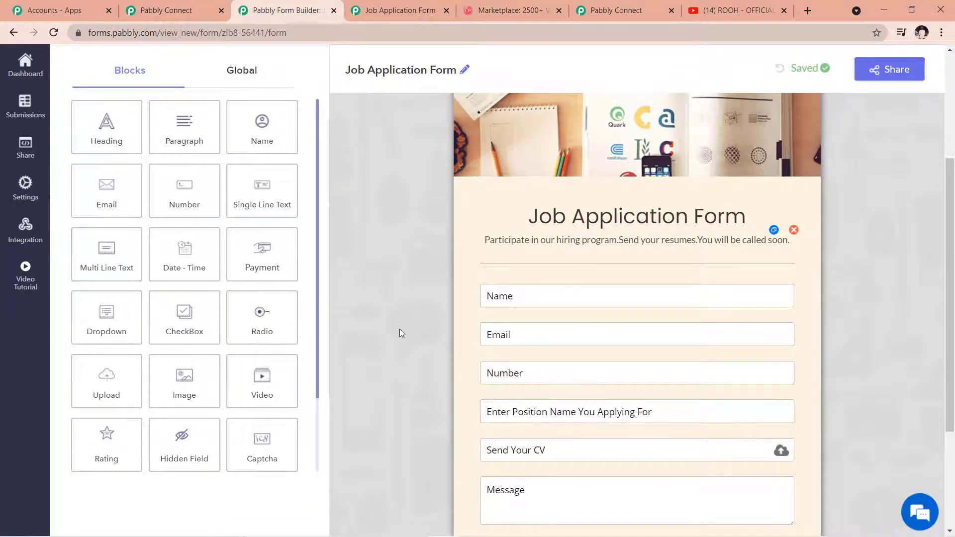
scroll(443, 333, "down", 3)
scroll(444, 333, "up", 1)
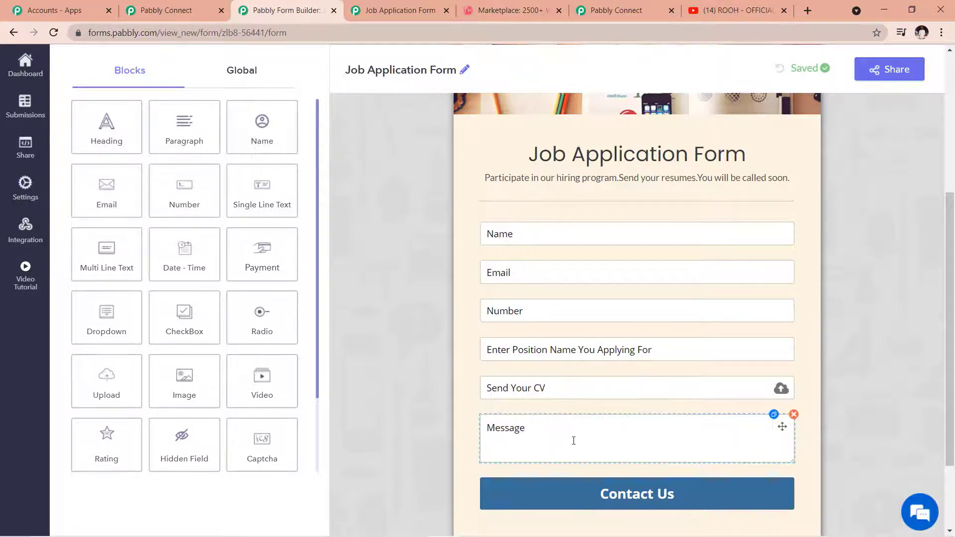
scroll(625, 431, "up", 1)
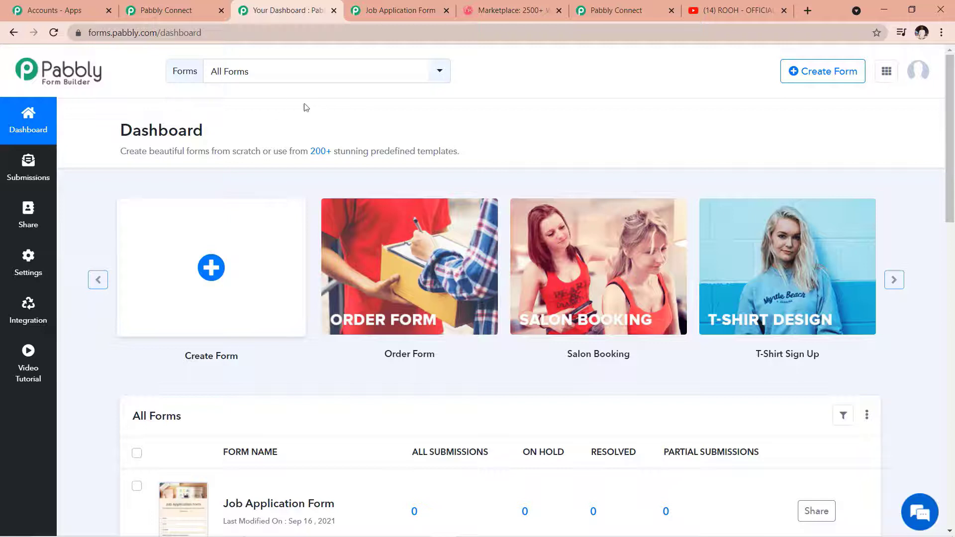
Step: Go to the form's Integration > Webhooks page and start a new webhook
scroll(196, 134, "down", 1)
scroll(120, 188, "up", 1)
left_click(40, 316)
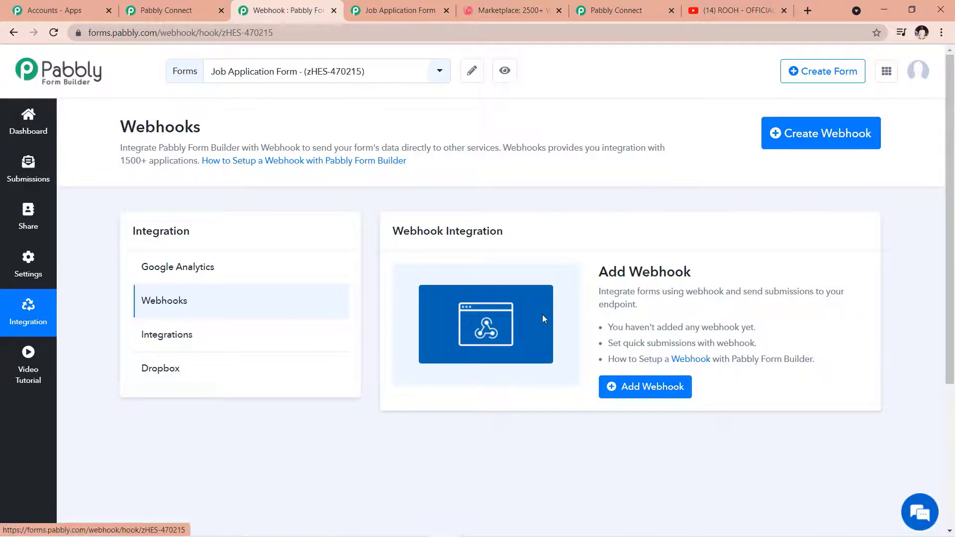
left_click(668, 390)
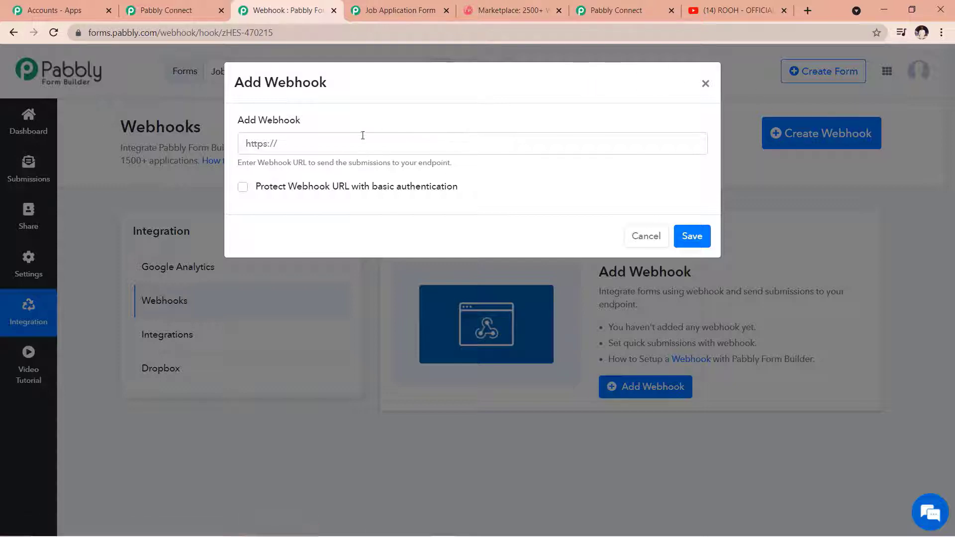
Step: Paste the Pabbly Connect webhook URL into form 470215's webhook, save it, and return to the dashboard
left_click(183, 15)
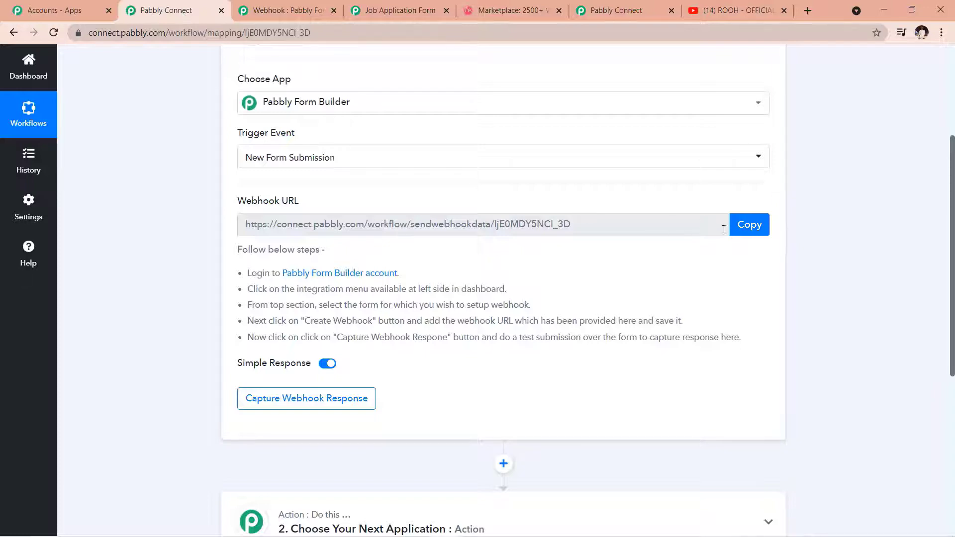
left_click(755, 234)
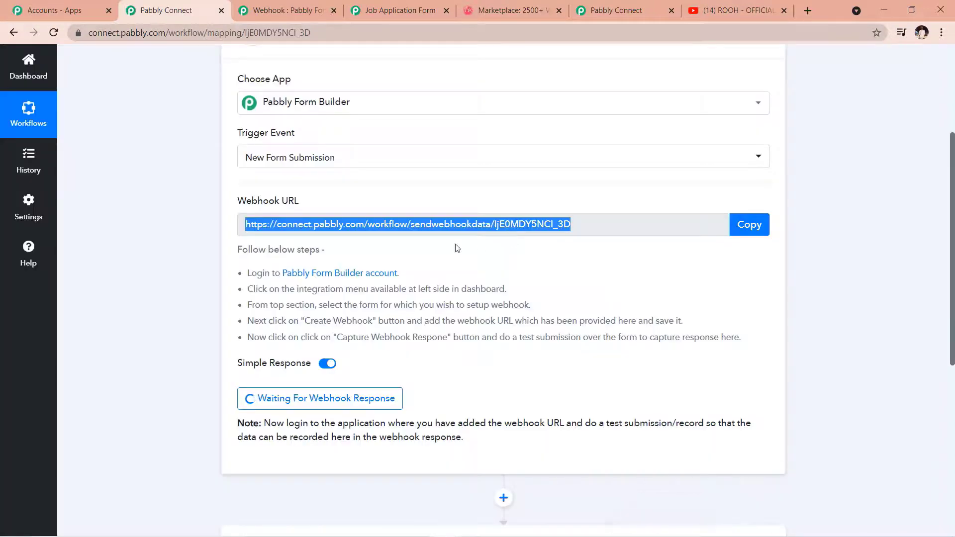
left_click(291, 13)
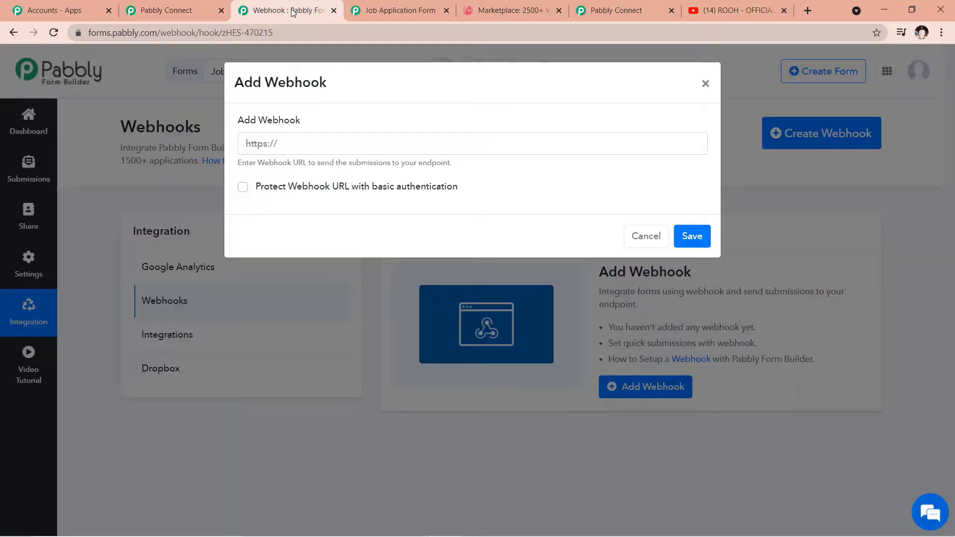
left_click(343, 143)
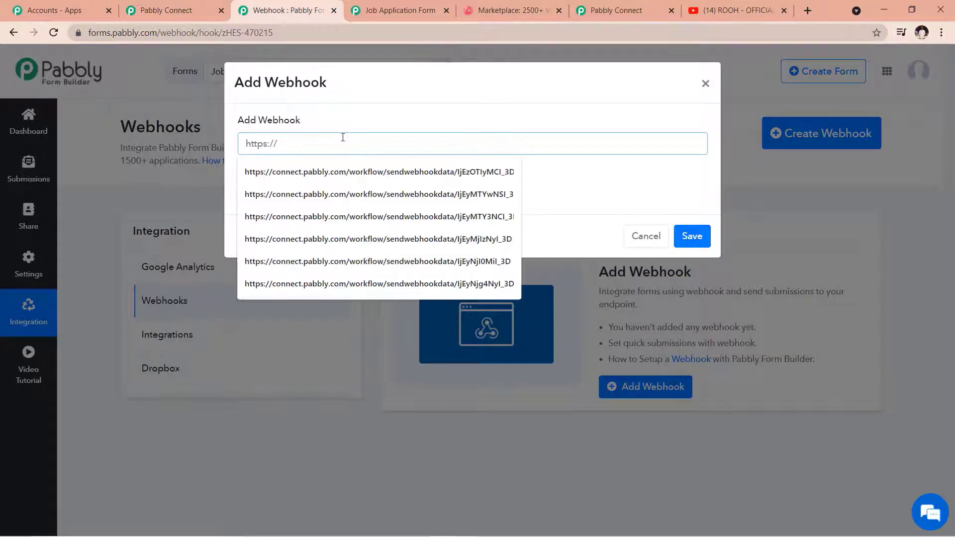
key("ctrl+v")
left_click(684, 237)
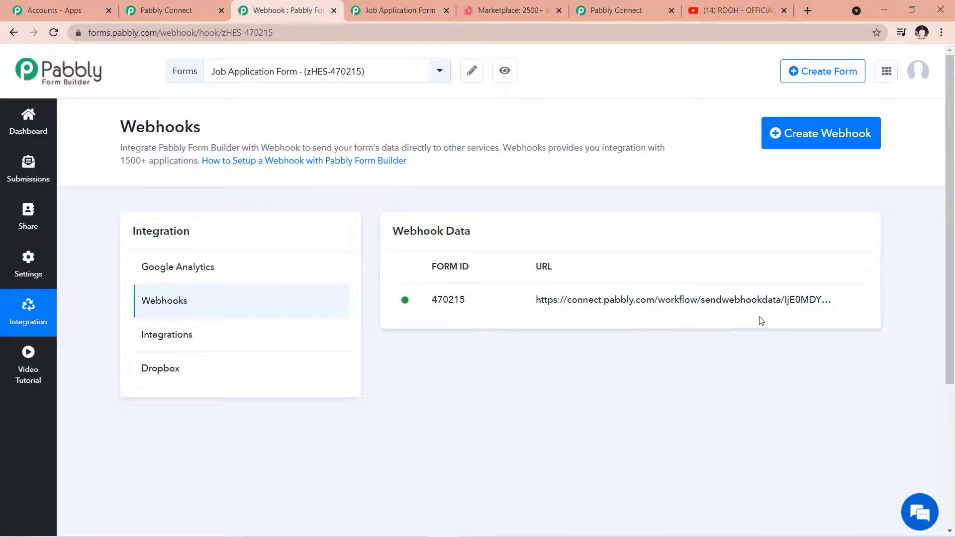
left_click(30, 125)
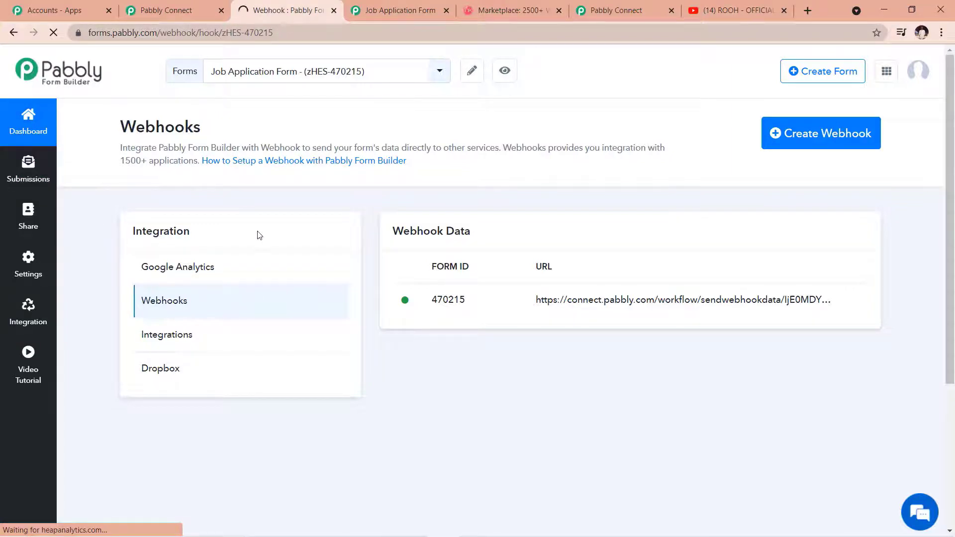
scroll(278, 258, "down", 5)
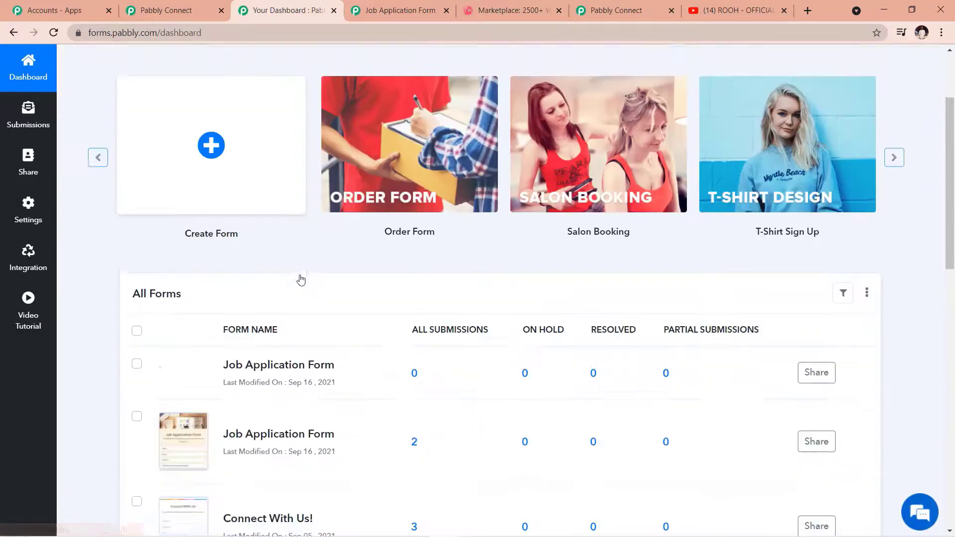
Step: Open the Job Application Form and autofill the applicant's name, e-mail and phone number
left_click(185, 248)
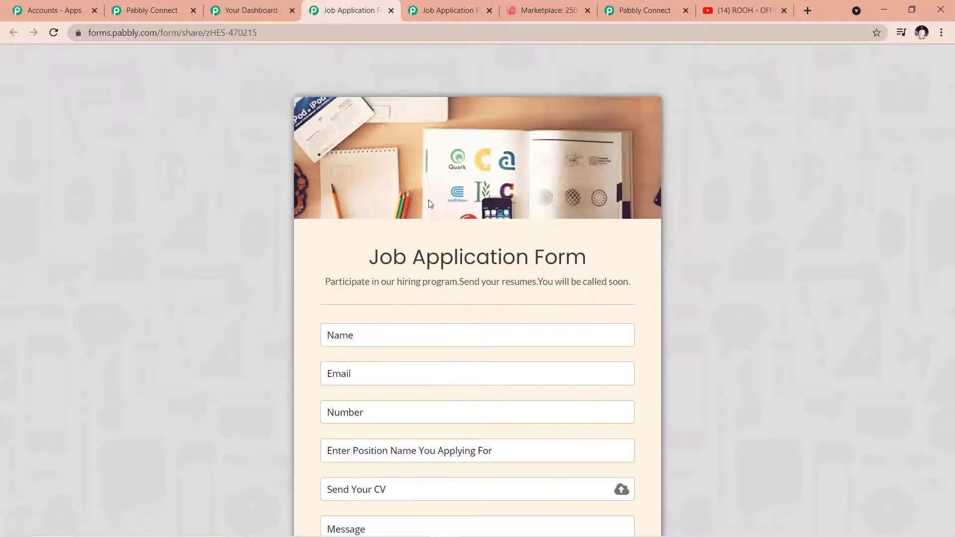
scroll(393, 200, "down", 3)
left_click(402, 201)
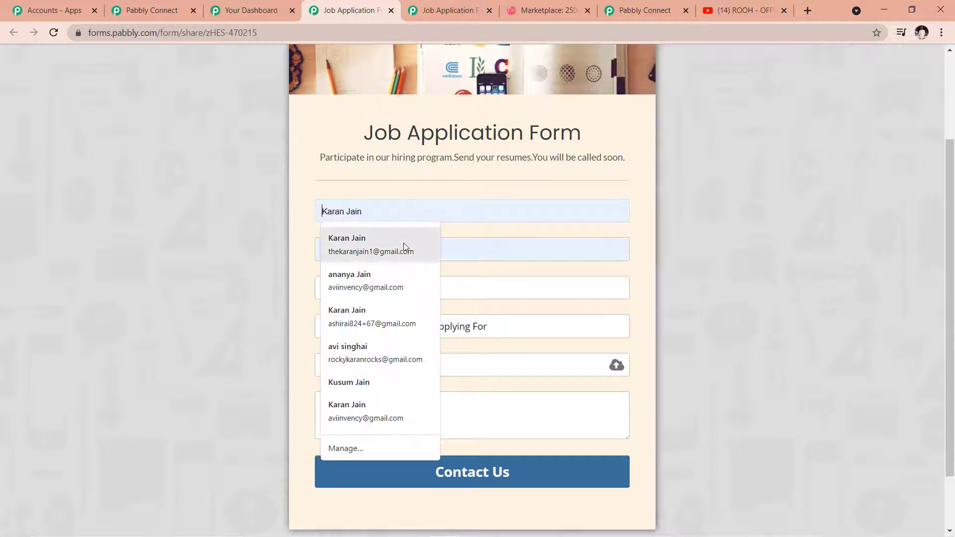
left_click(404, 243)
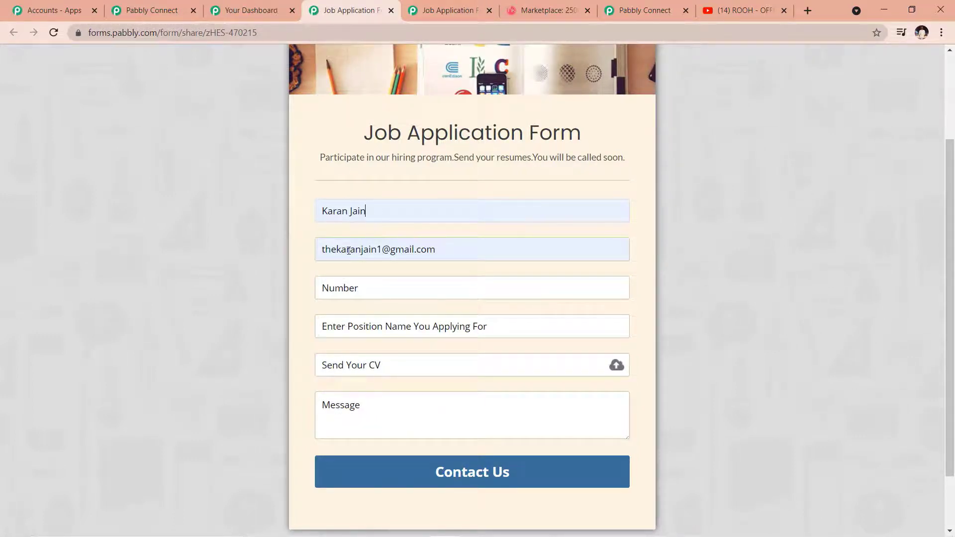
left_click(372, 287)
left_click(373, 312)
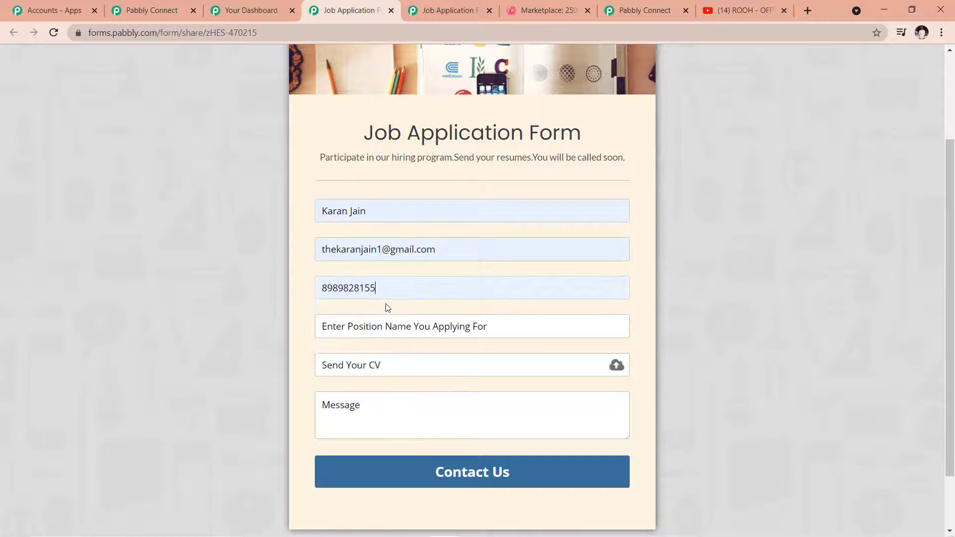
Step: Choose Digital marketing as the position and attach the CV PDF
scroll(393, 299, "down", 1)
left_click(388, 264)
left_click(395, 313)
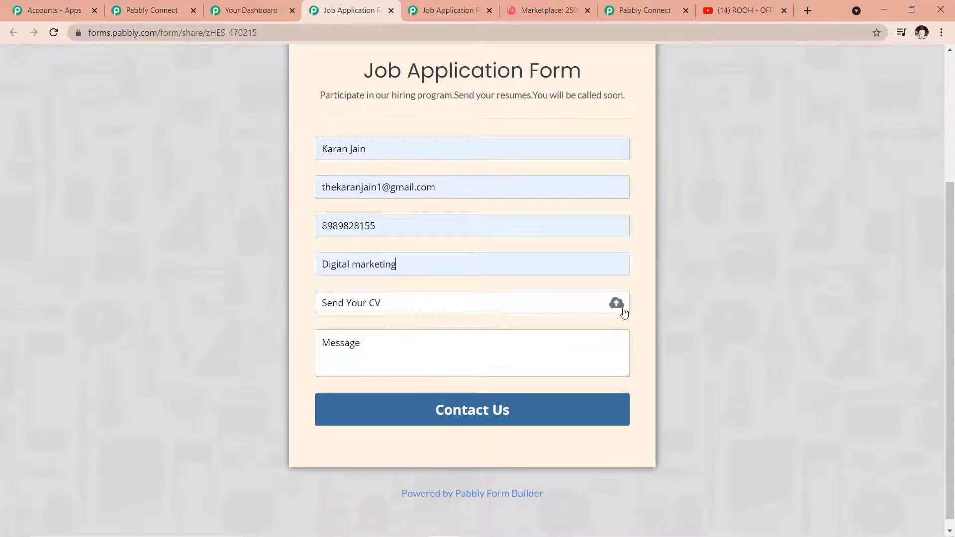
left_click(584, 309)
scroll(214, 206, "down", 1)
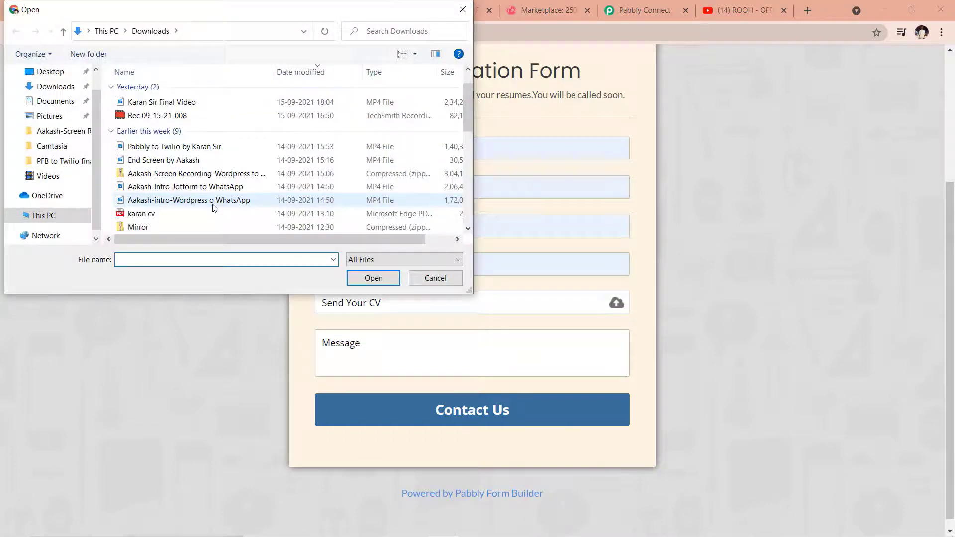
left_click(171, 219)
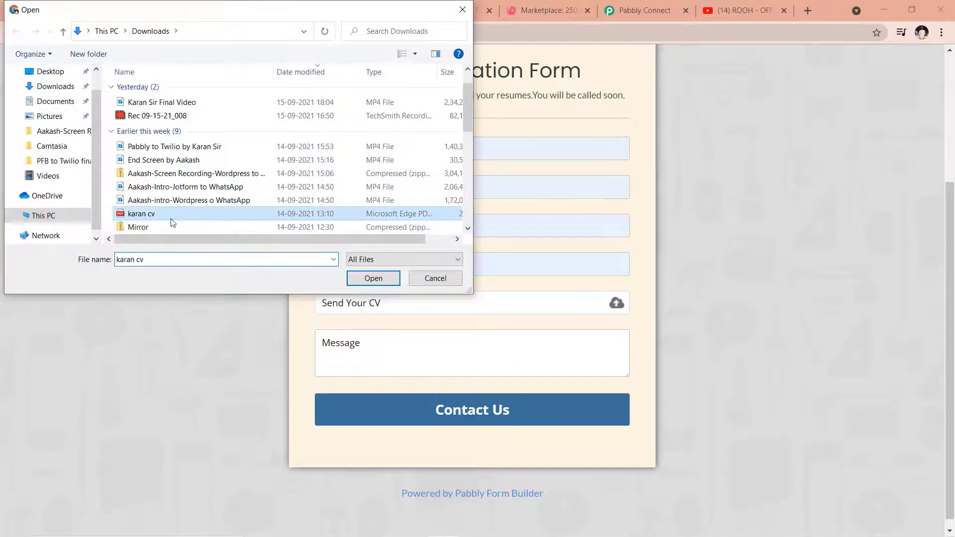
left_click(360, 280)
scroll(360, 281, "down", 1)
left_click(364, 332)
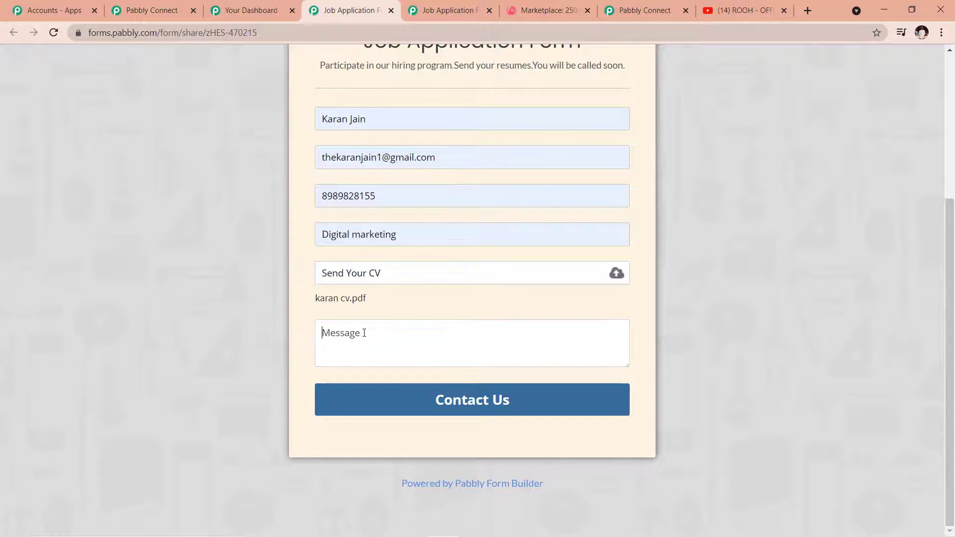
Step: Write a 'Hello Mam/Sir' fresher message seeking a Digital Marketing opportunity and submit the application
type("H")
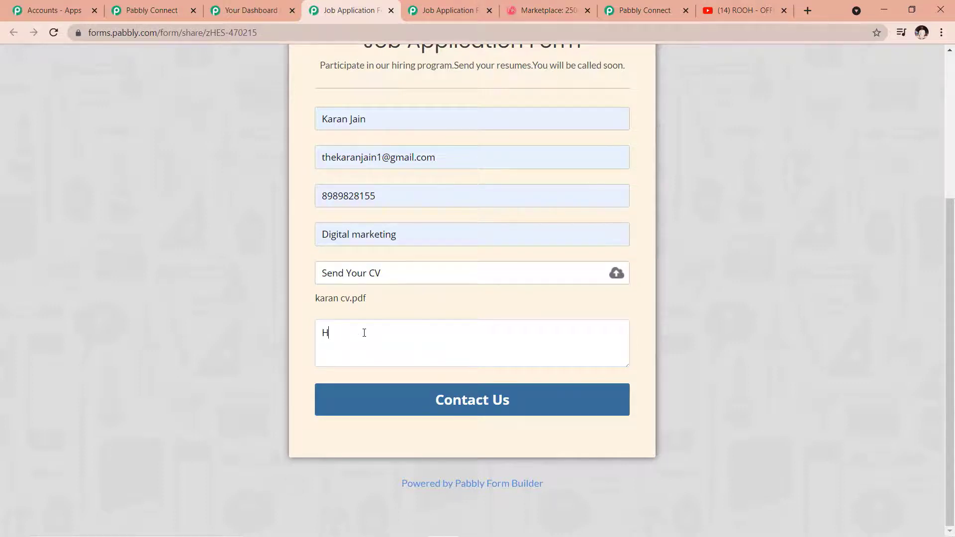
type("ello Mam/Sir")
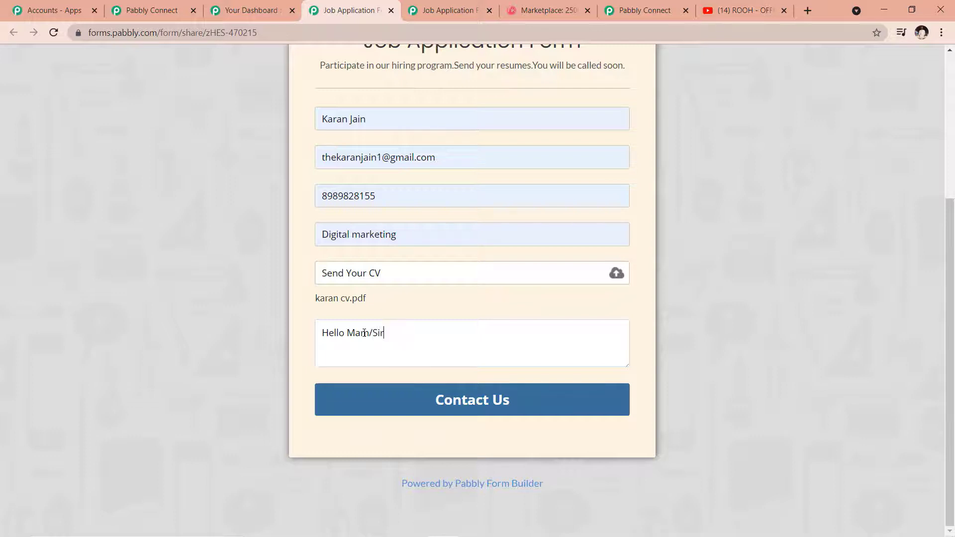
type(", ")
type("I am a freshe")
type("r looking fora")
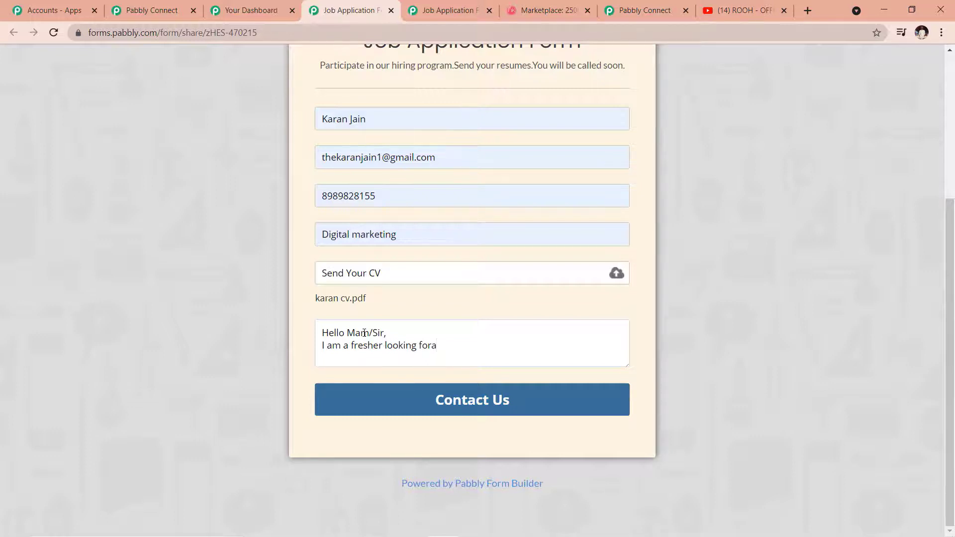
type("n opportunity in digit")
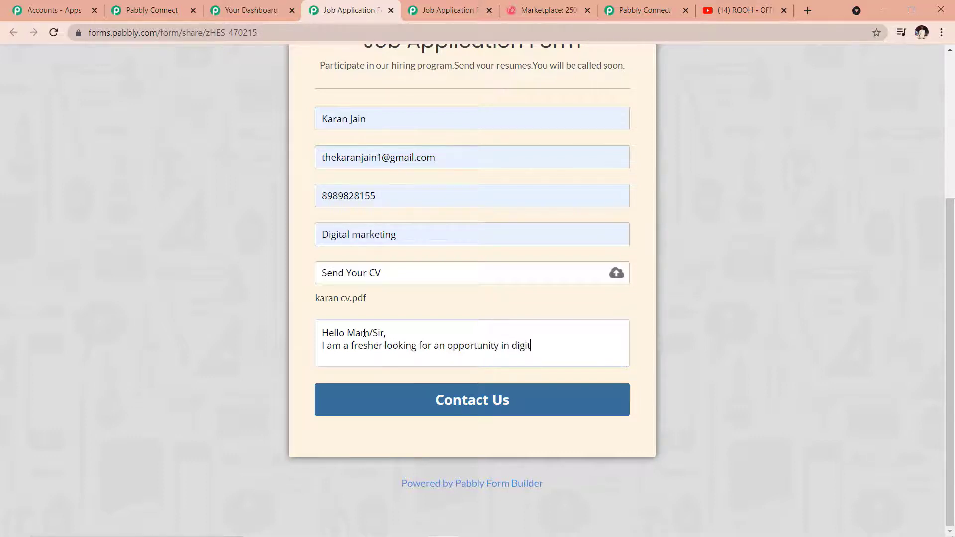
type("al marketing fiel")
key("BackSpace")
type("M")
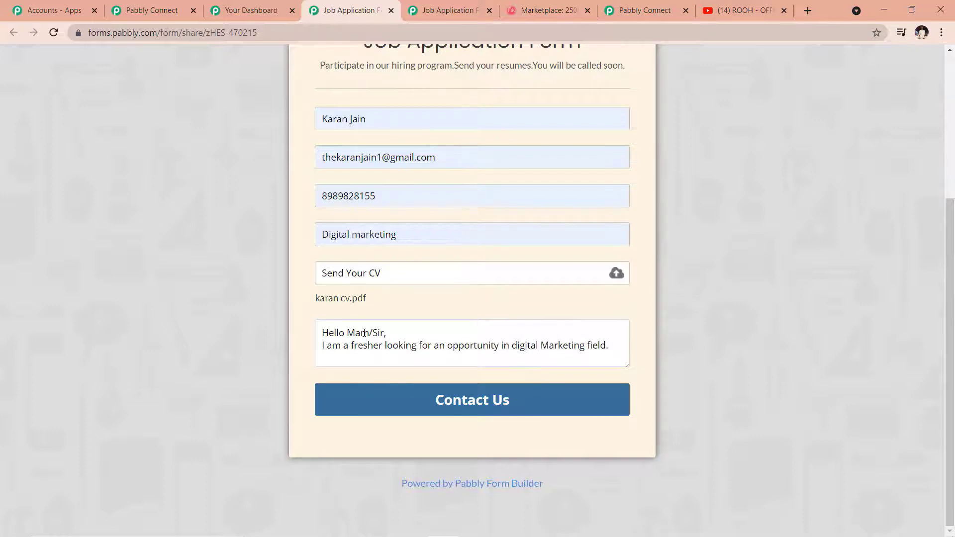
key("BackSpace")
type("D")
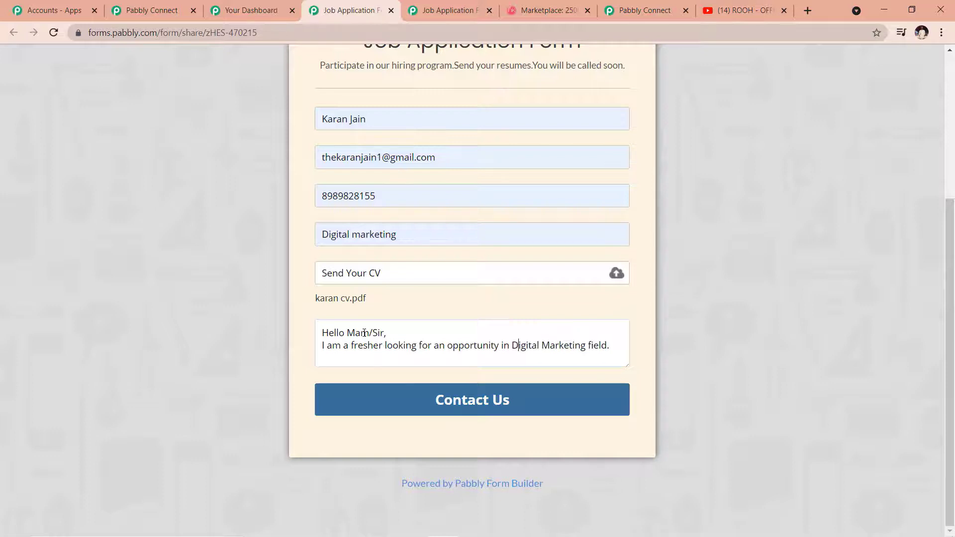
left_click(485, 399)
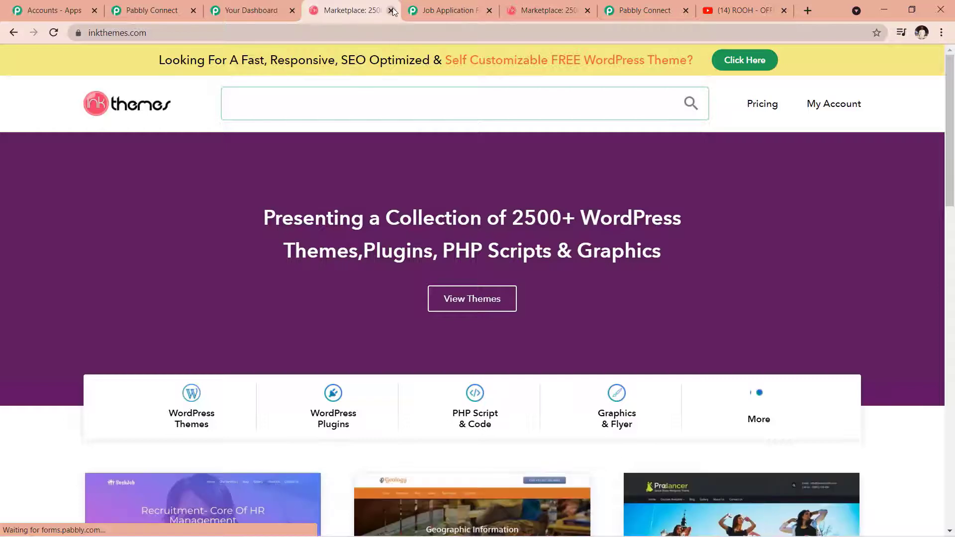
Step: Review the captured submission's name, email, number, position, CV and full message fields
left_click(275, 14)
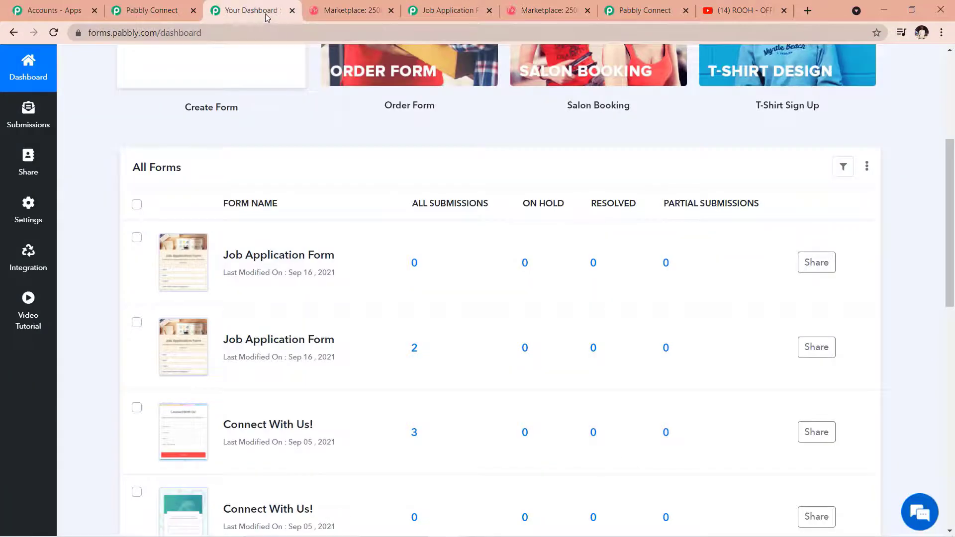
left_click(174, 13)
scroll(260, 81, "down", 4)
scroll(559, 169, "down", 3)
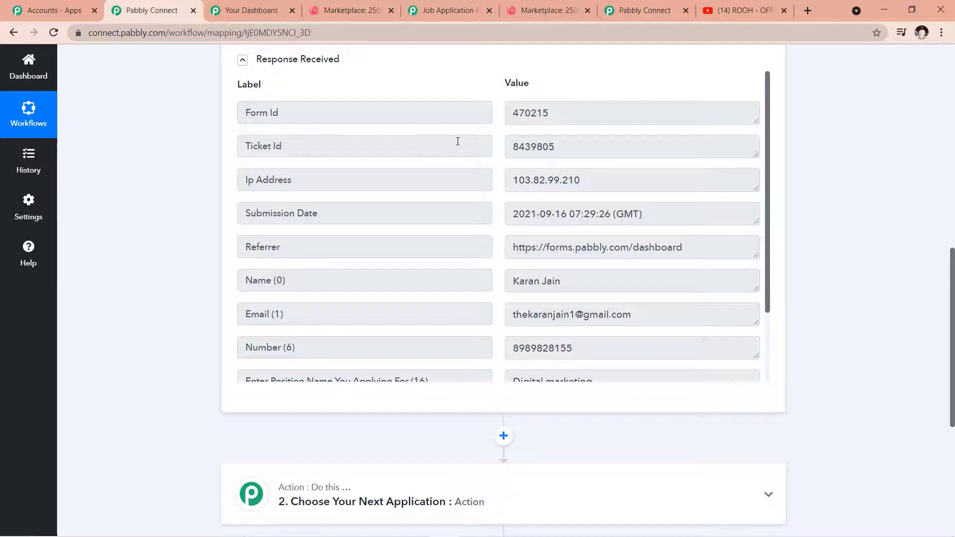
scroll(597, 191, "down", 1)
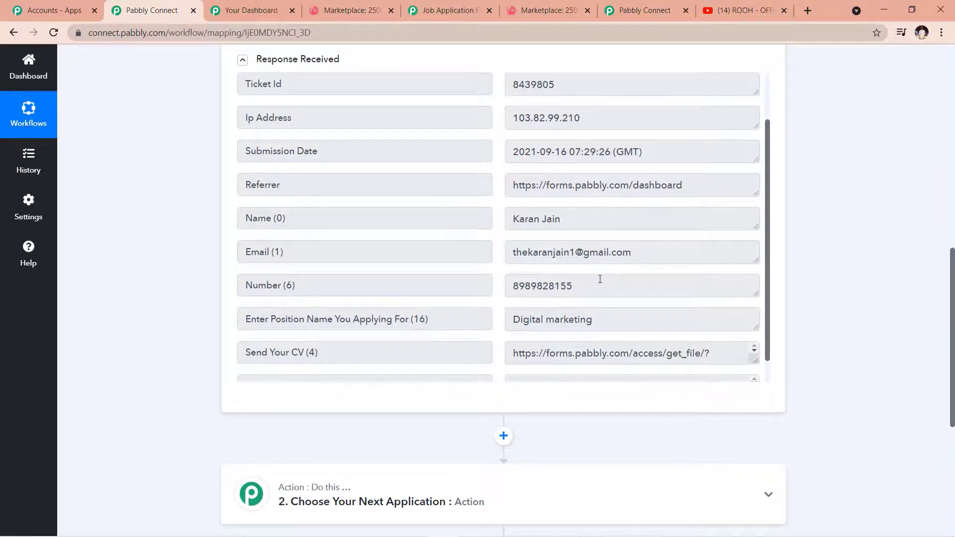
scroll(599, 314, "down", 4)
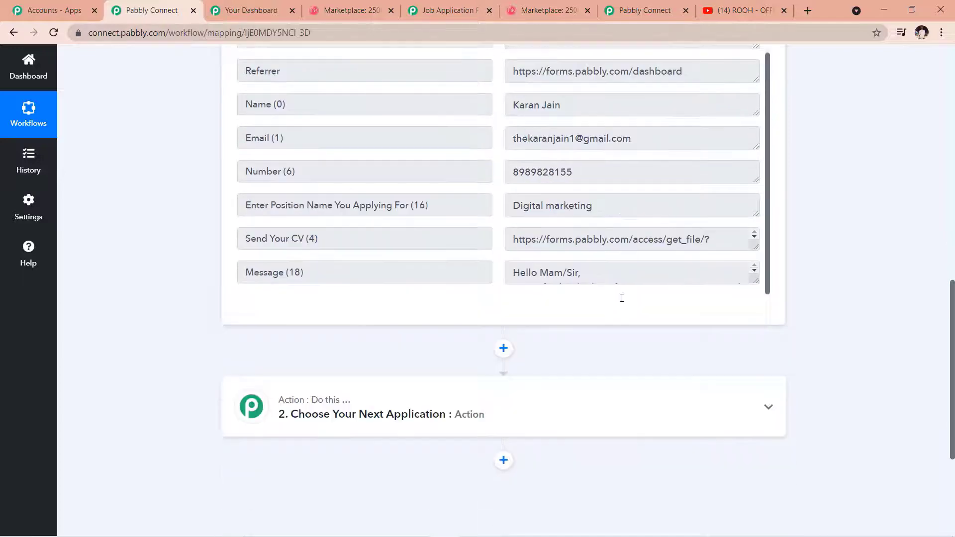
left_click_drag(754, 245, 754, 256)
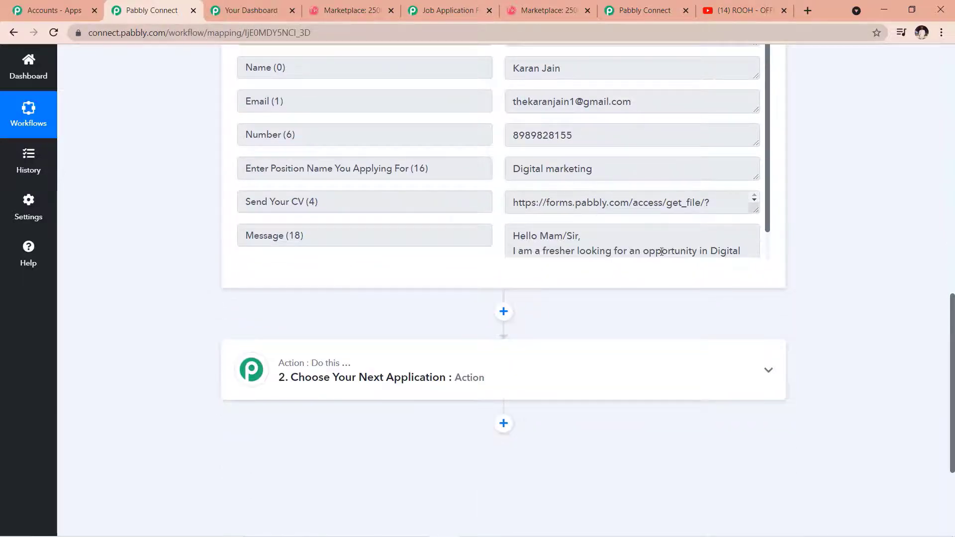
Step: Recheck the Response Received fields, then scroll back up toward the workflow header
scroll(797, 260, "up", 9)
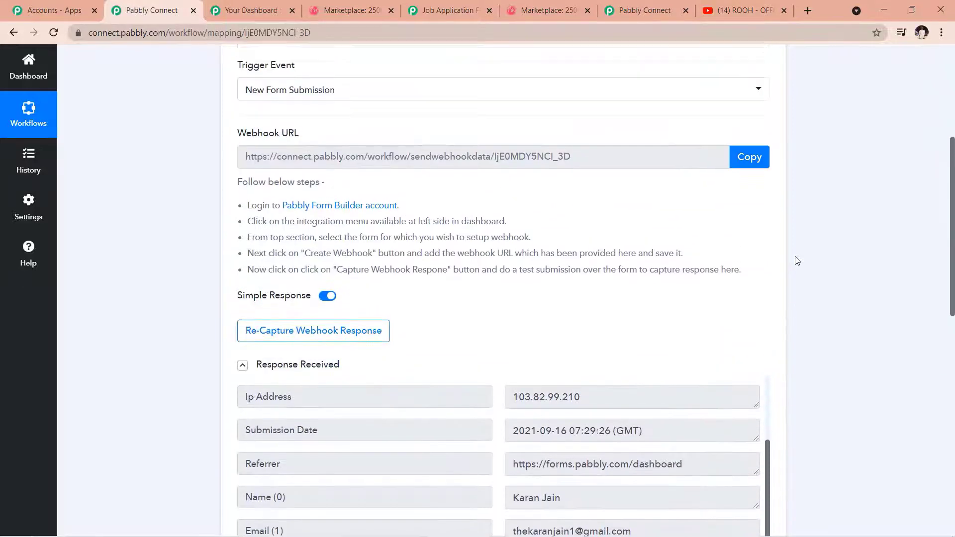
scroll(797, 260, "up", 3)
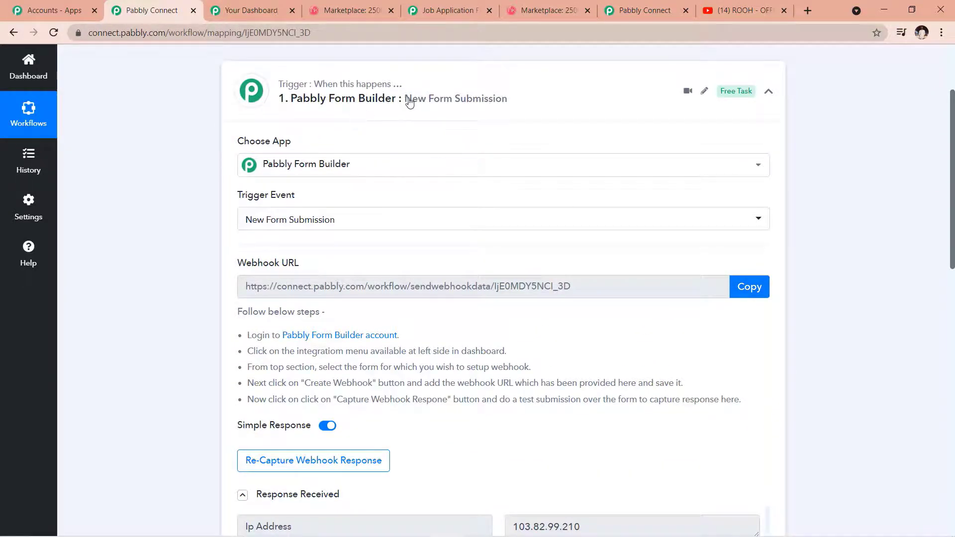
scroll(391, 124, "down", 3)
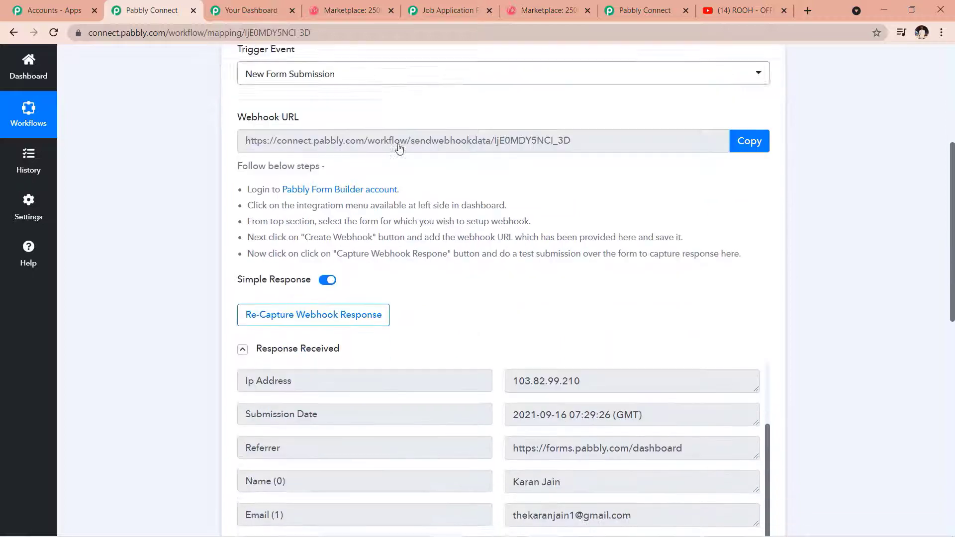
scroll(398, 147, "down", 2)
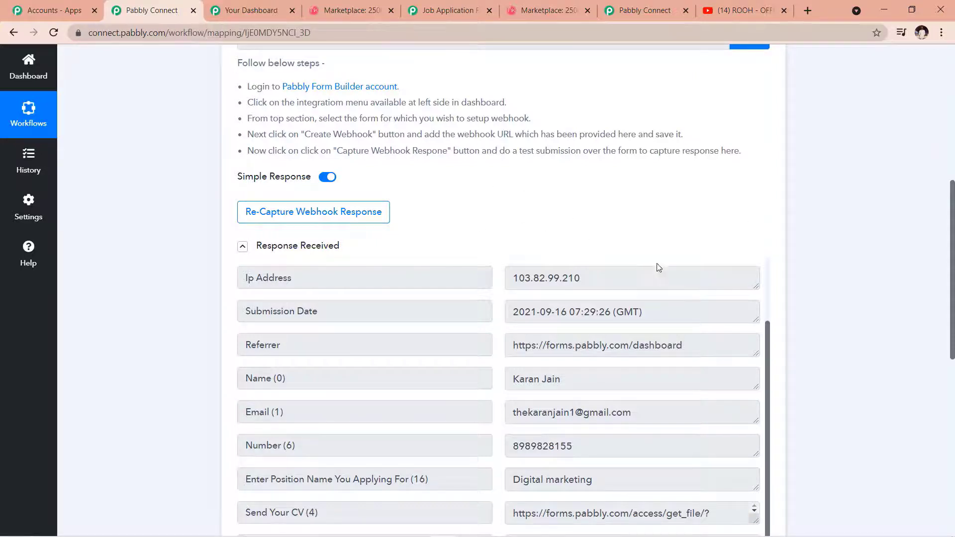
scroll(659, 267, "down", 1)
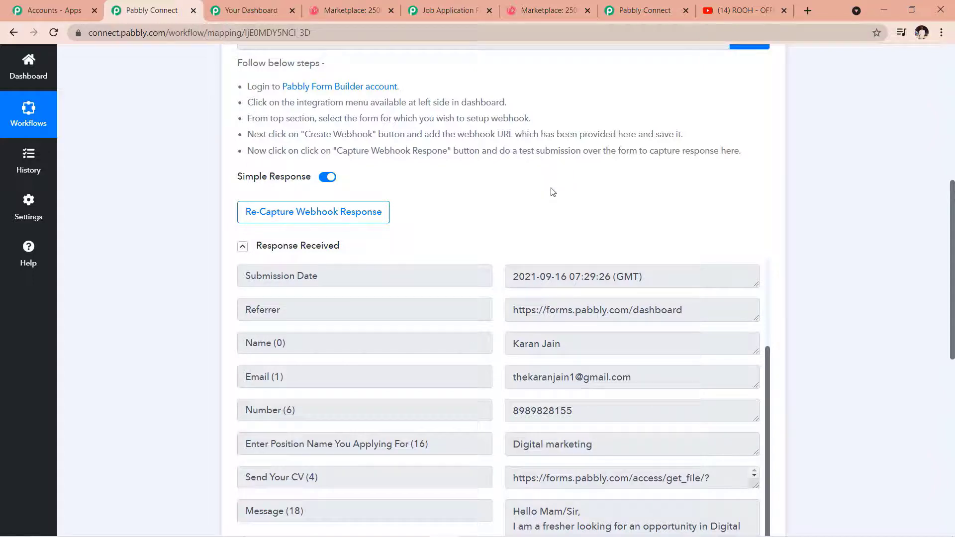
scroll(550, 191, "up", 8)
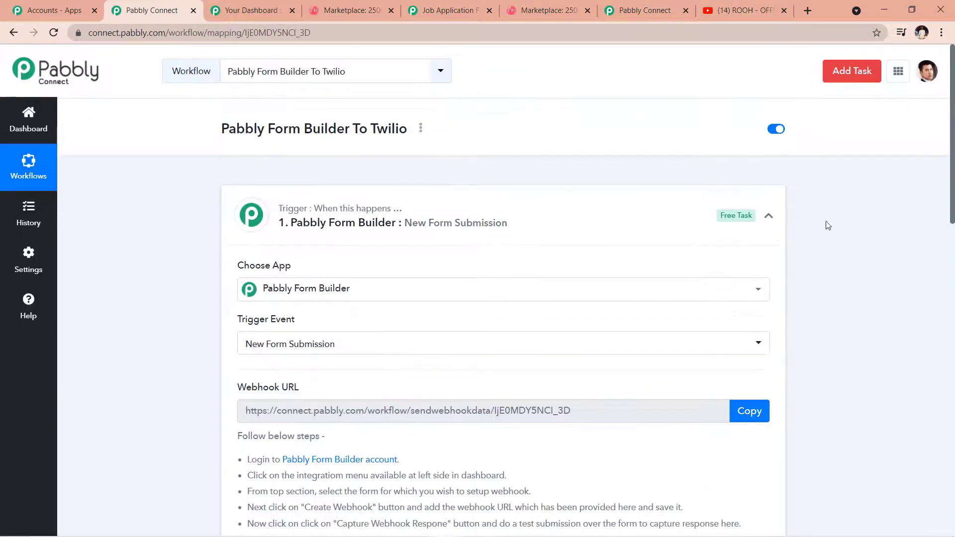
Step: Collapse the trigger step and come back from the overview slide to the workflow
left_click(768, 215)
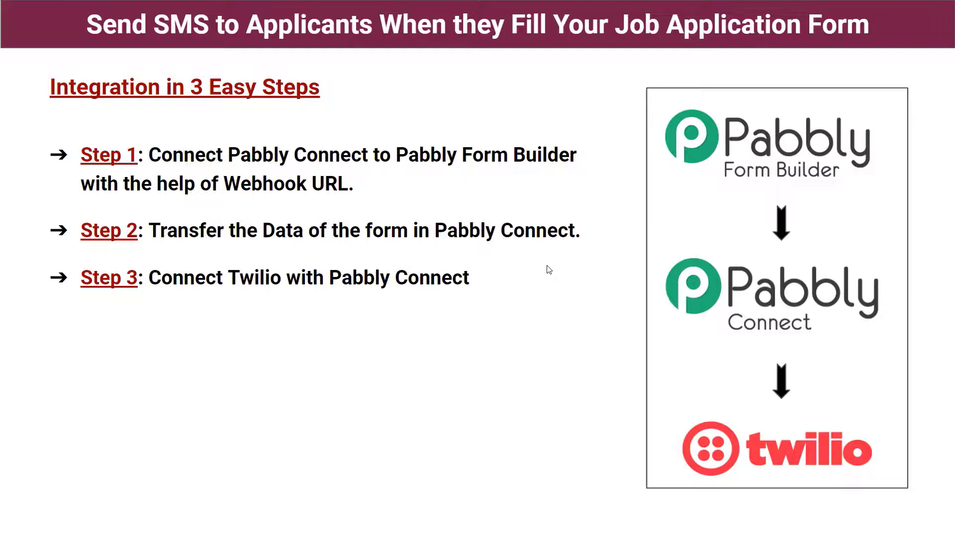
key("alt+Tab")
scroll(536, 330, "down", 1)
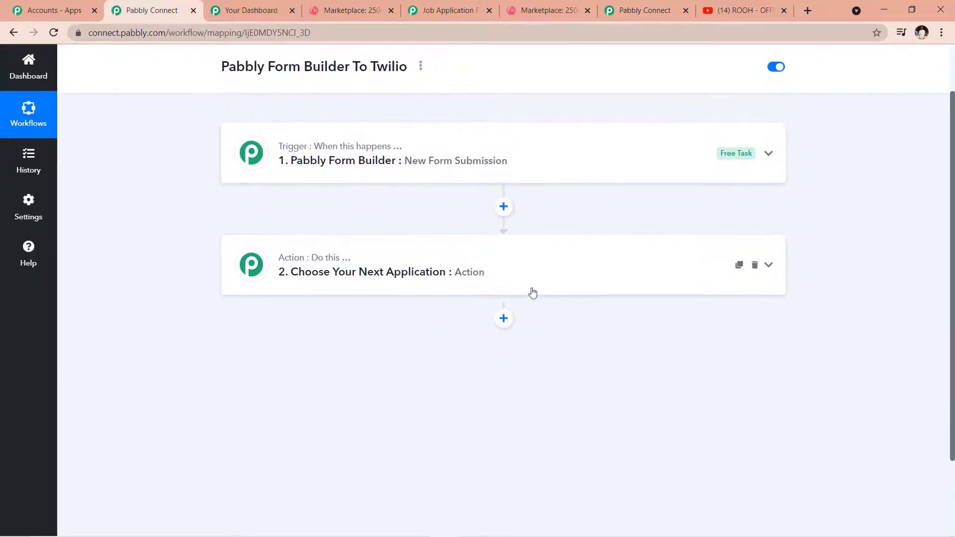
Step: Set the action step's app to Twilio, searched as 'twi', with the Send SMS Message event
left_click(540, 283)
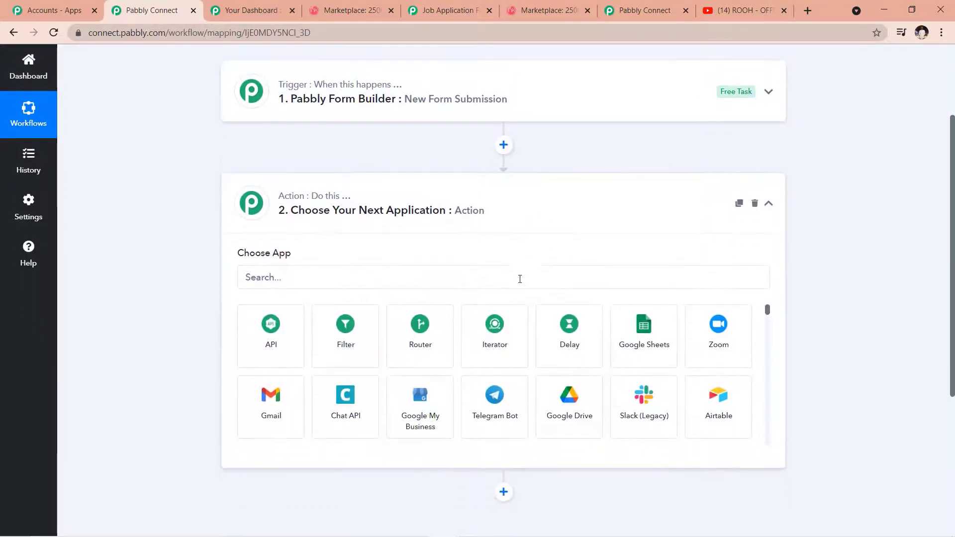
left_click(466, 279)
type("twi")
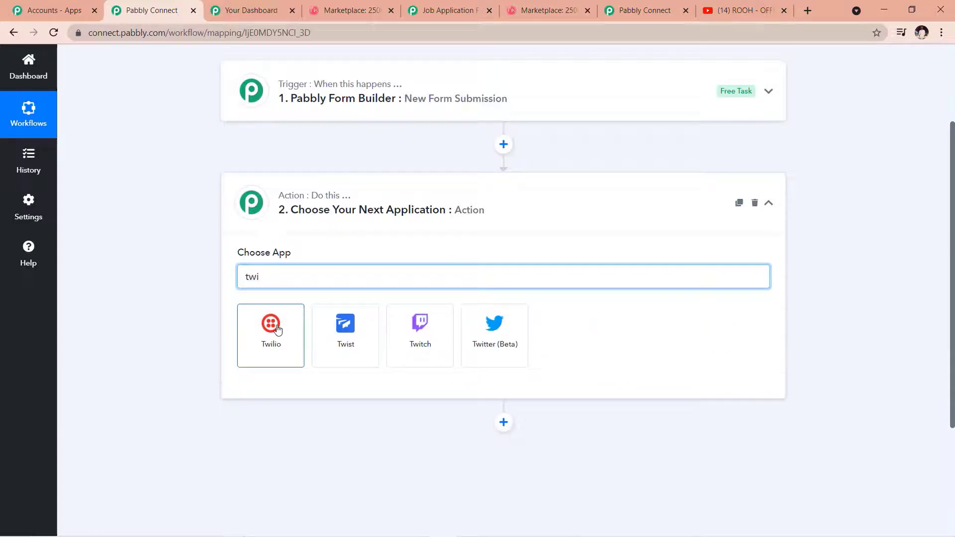
left_click(277, 330)
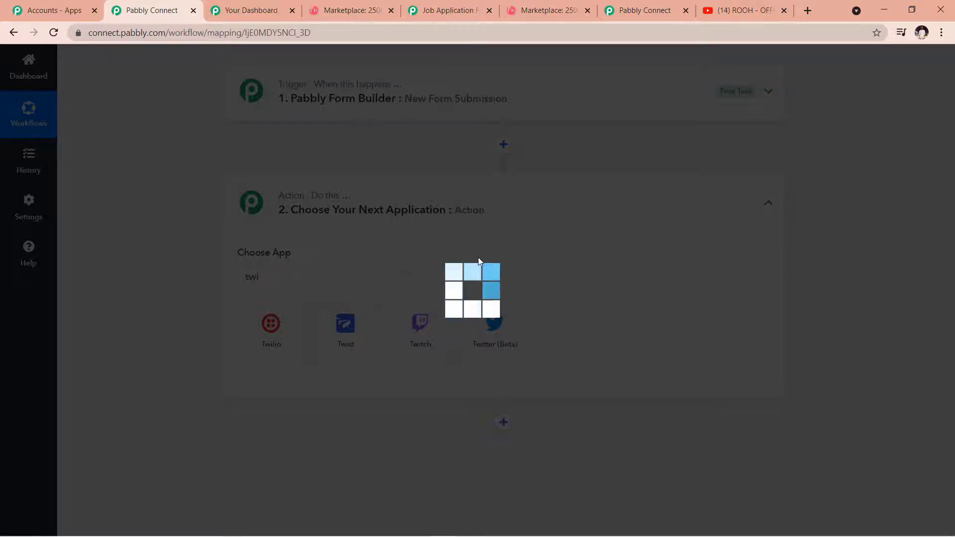
scroll(448, 261, "down", 1)
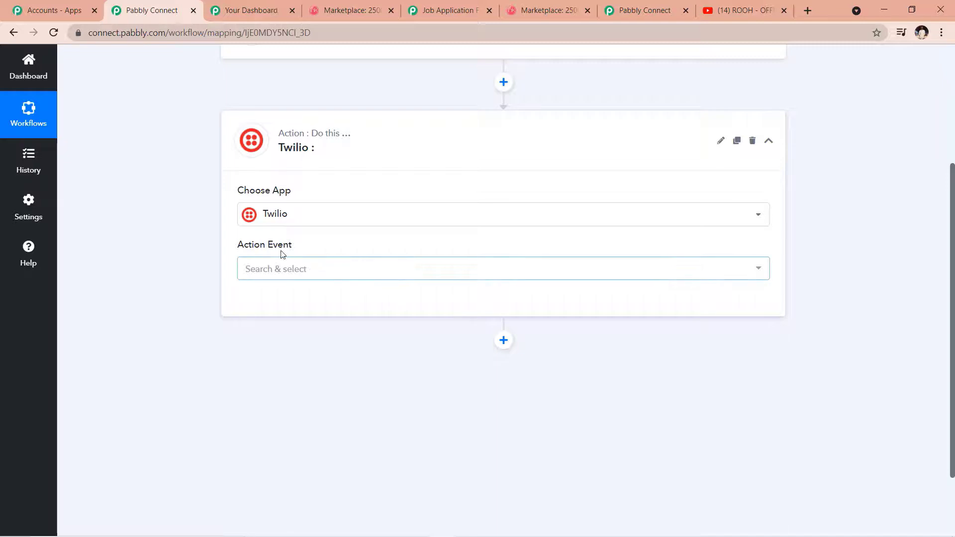
left_click(758, 272)
scroll(671, 302, "down", 1)
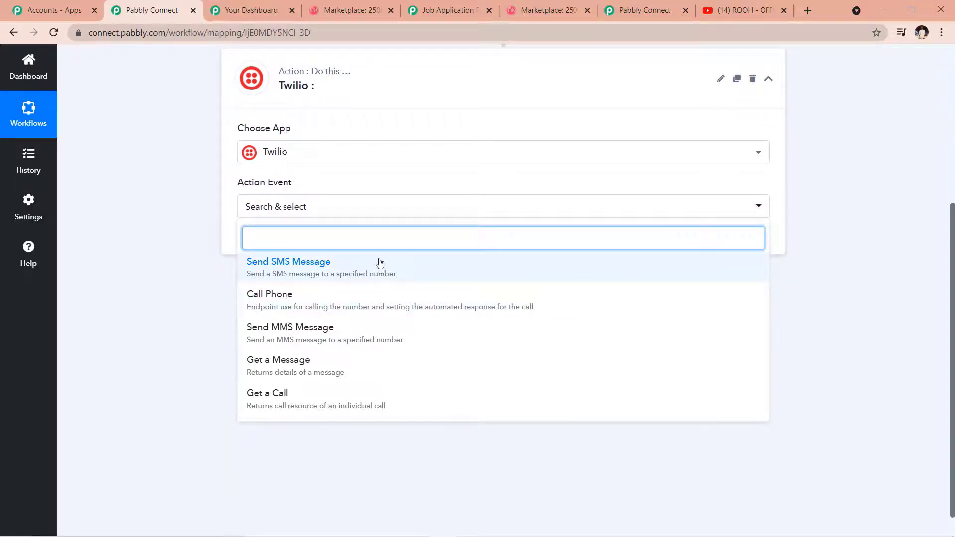
left_click(305, 275)
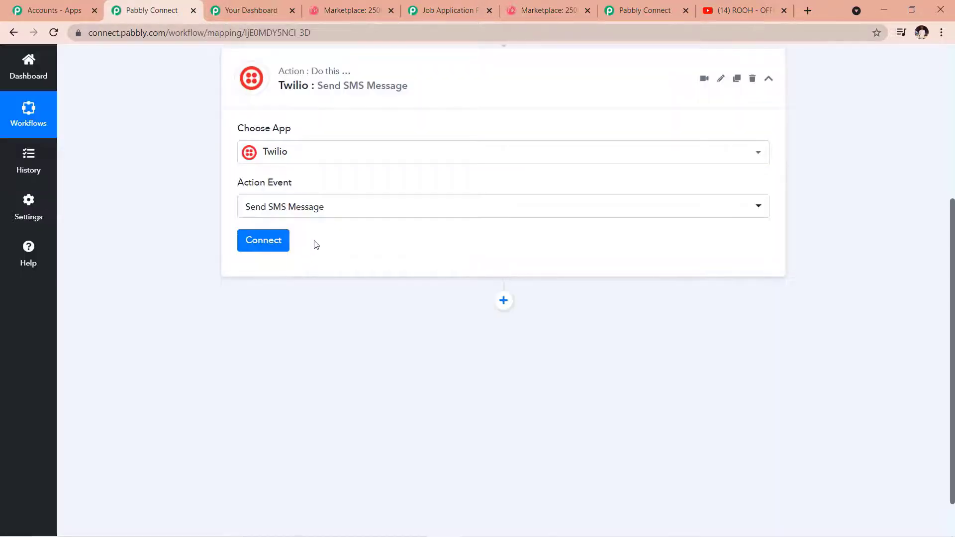
Step: Begin connecting Twilio by adding a new connection named Twilio #13
left_click(260, 247)
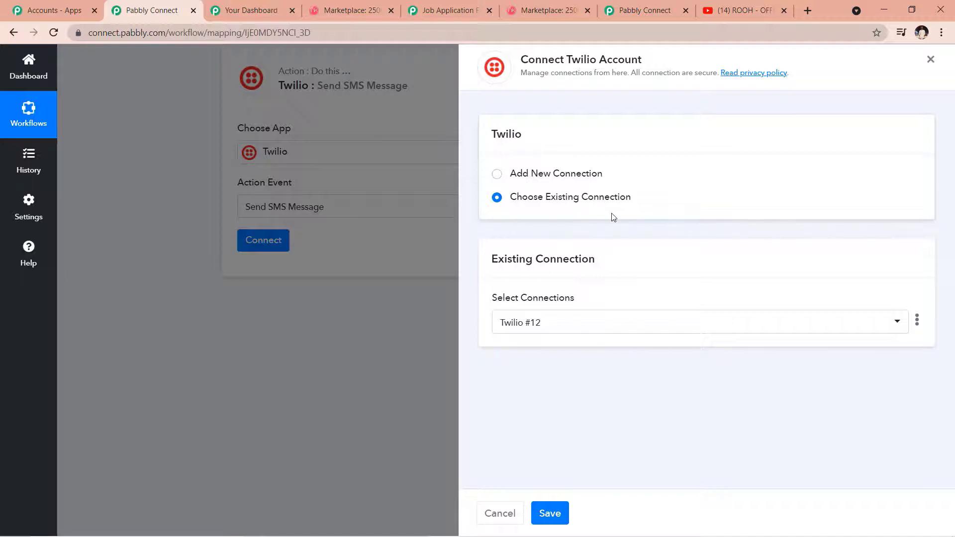
left_click(497, 175)
scroll(522, 209, "down", 1)
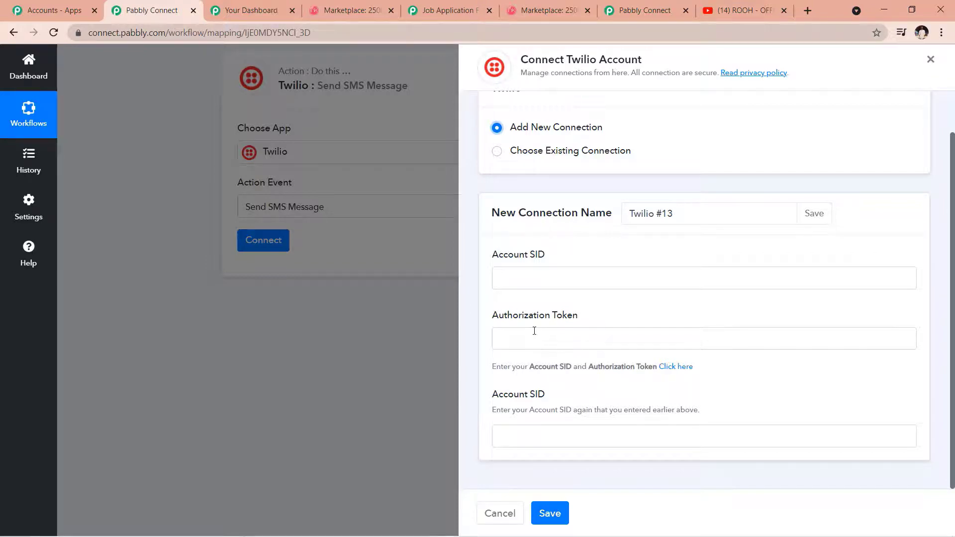
Step: Copy the Account SID from the Twilio Console and select Pabbly's Account SID field
key("alt+Tab")
scroll(532, 371, "down", 2)
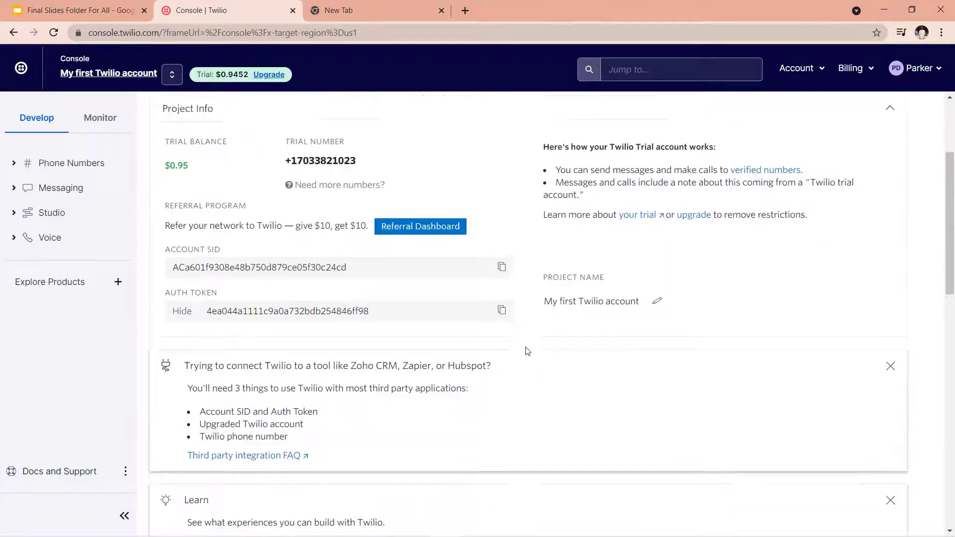
scroll(524, 329, "up", 2)
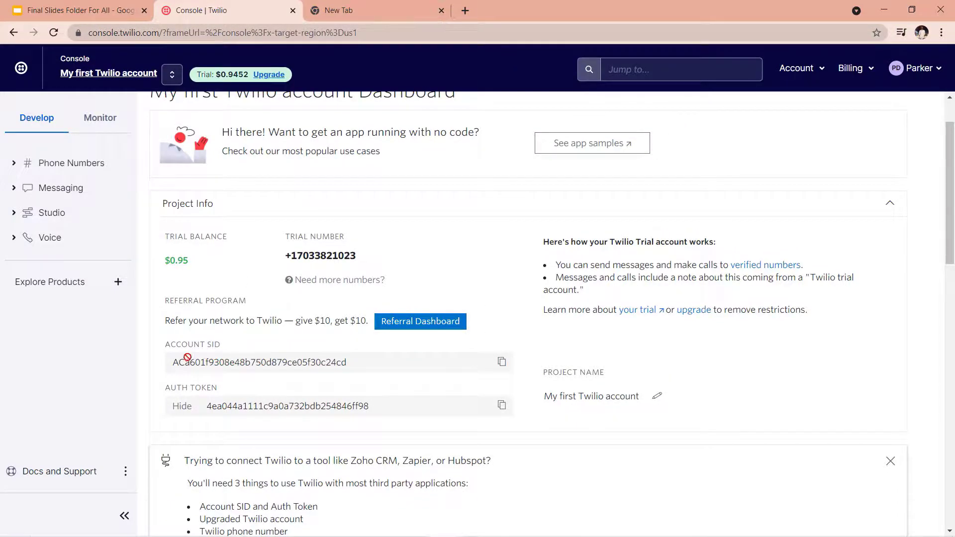
left_click(502, 362)
key("alt+Tab")
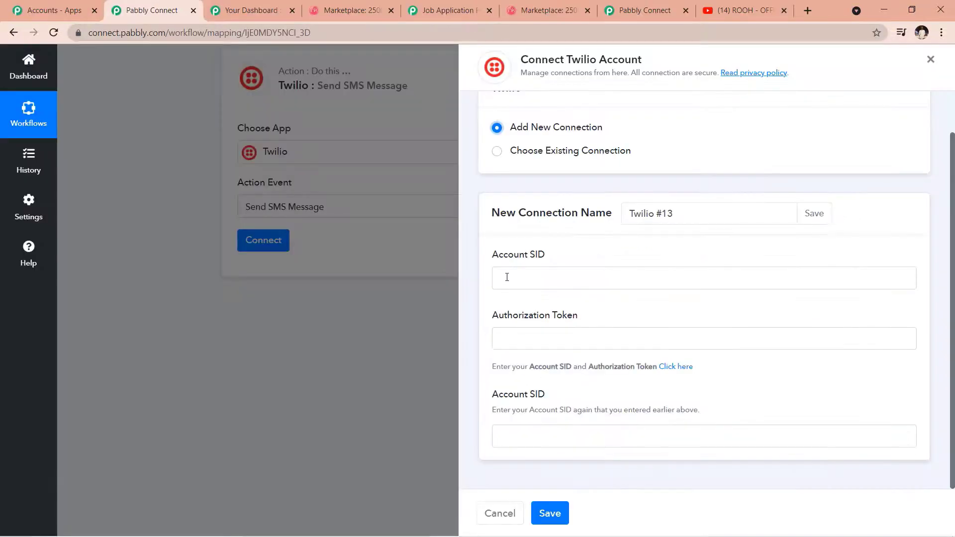
left_click(506, 277)
Step: Paste the Account SID, then copy Twilio's Auth Token into the Authorization Token field
key("ctrl+v")
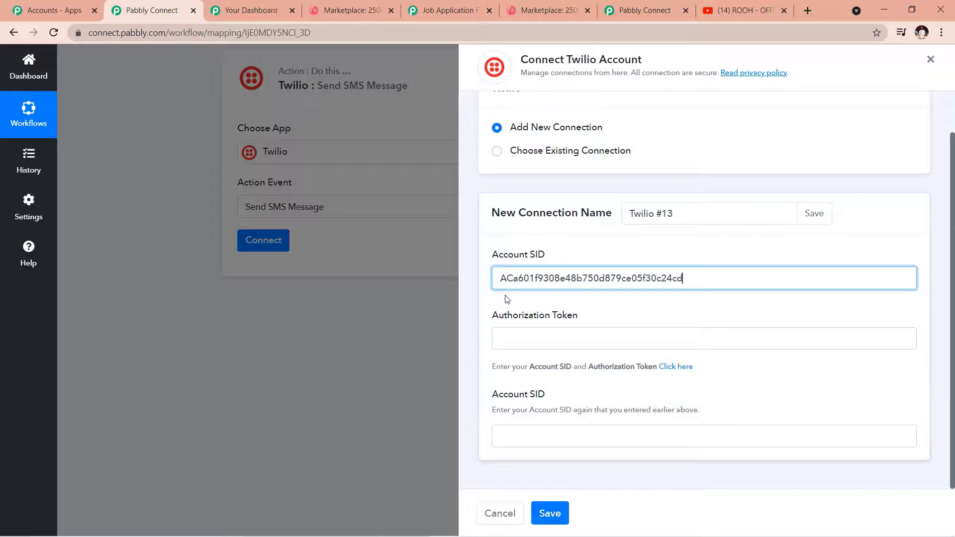
key("alt+Tab")
scroll(492, 318, "down", 3)
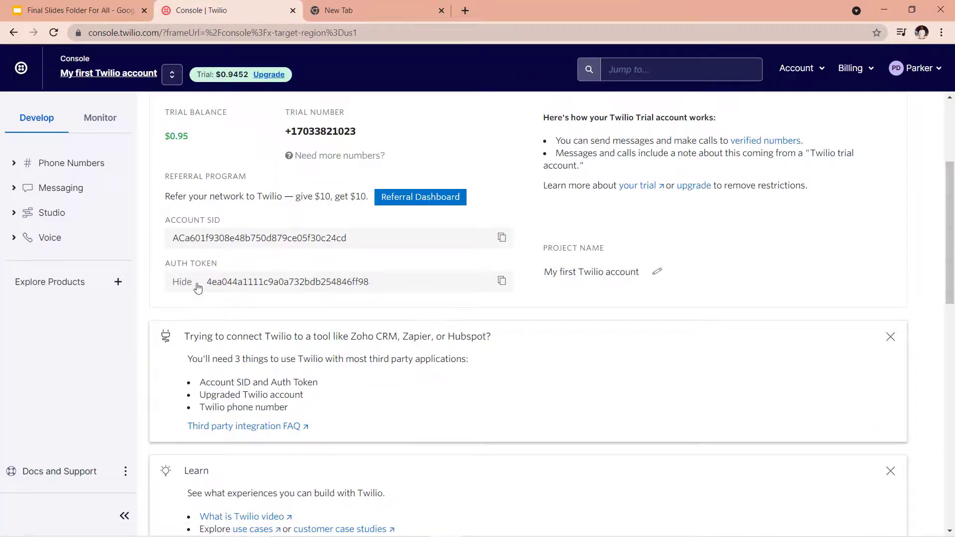
left_click(502, 285)
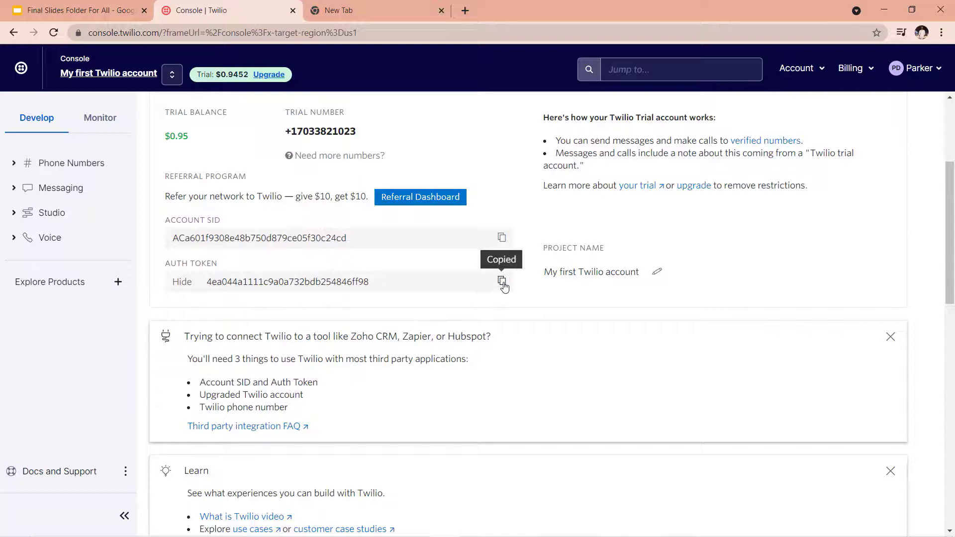
key("alt+Tab")
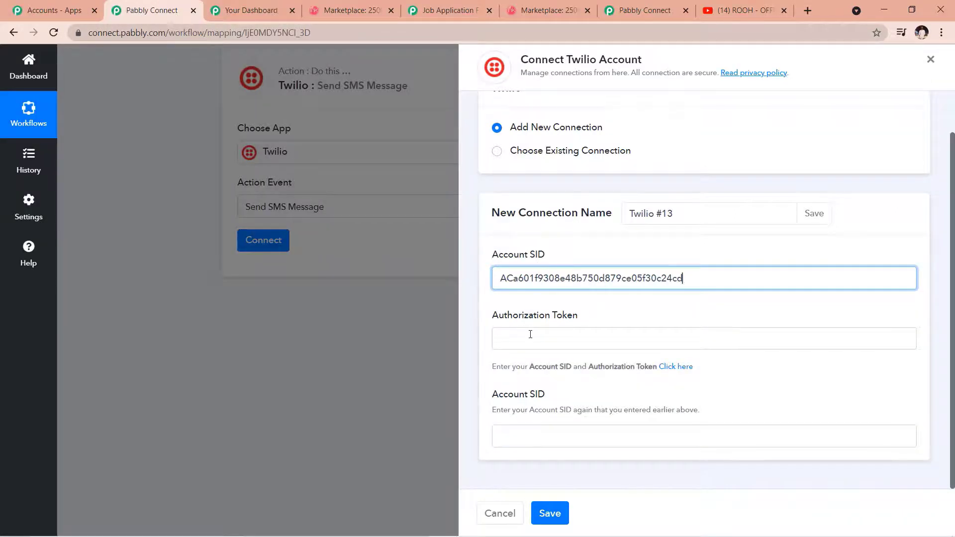
left_click(530, 338)
key("ctrl+v")
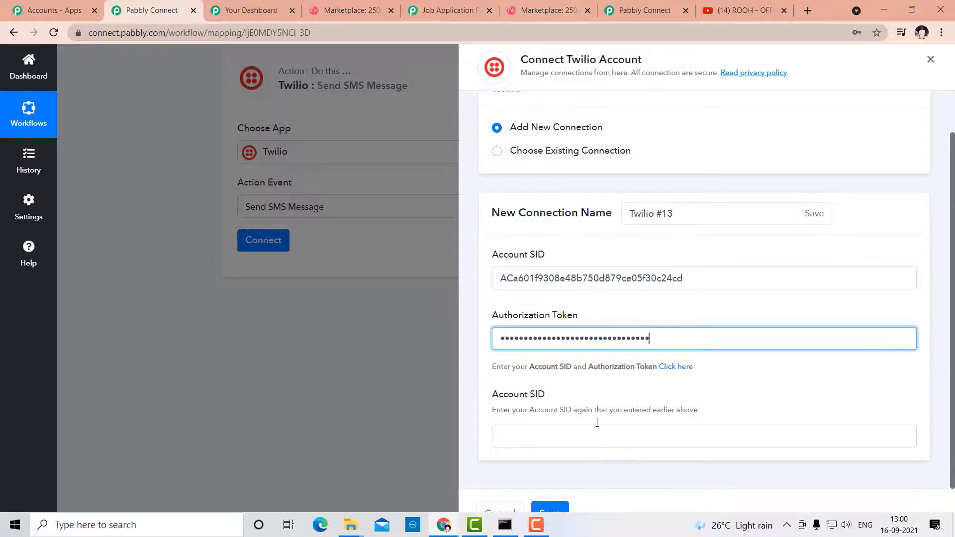
Step: Copy the Account SID into the second Account SID field and save the Twilio #13 connection
left_click_drag(682, 284, 392, 275)
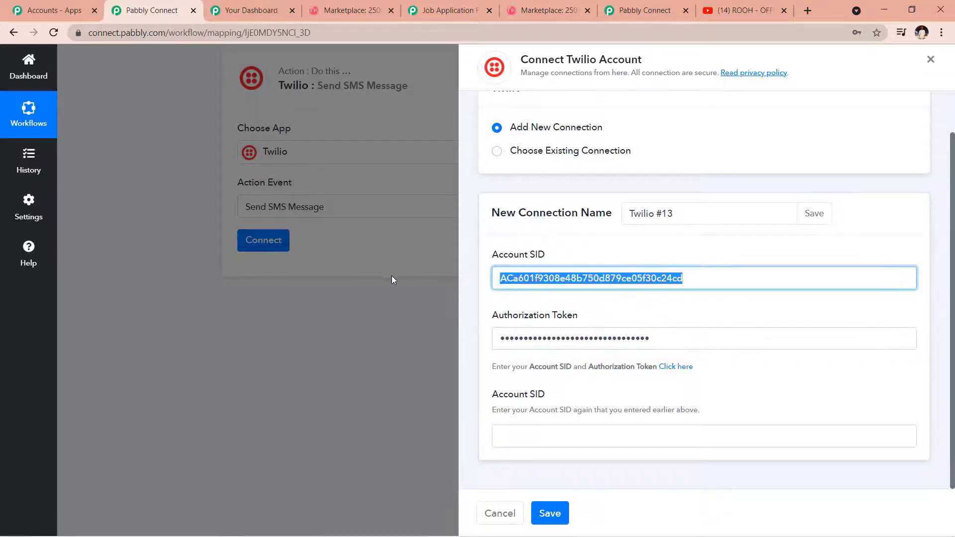
key("ctrl+c")
left_click(565, 436)
key("ctrl+v")
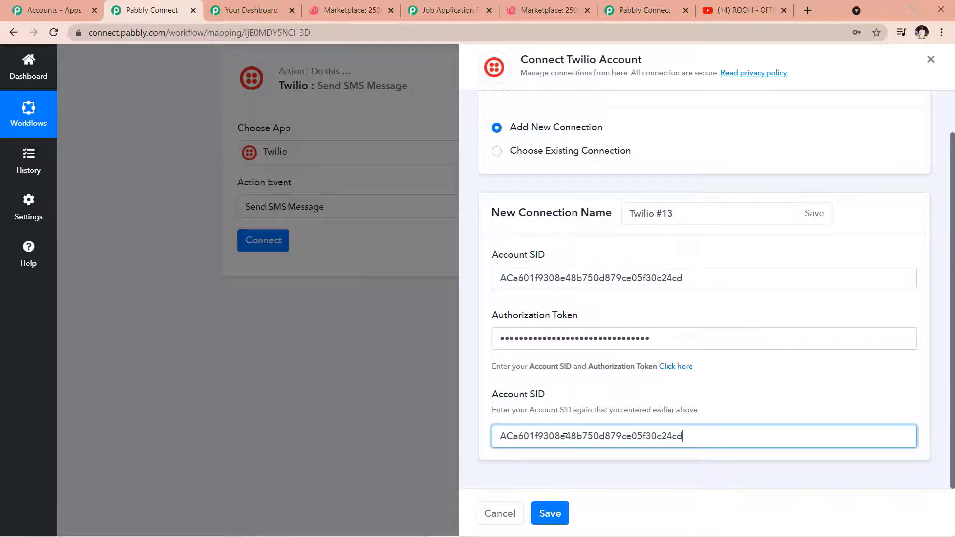
left_click(549, 514)
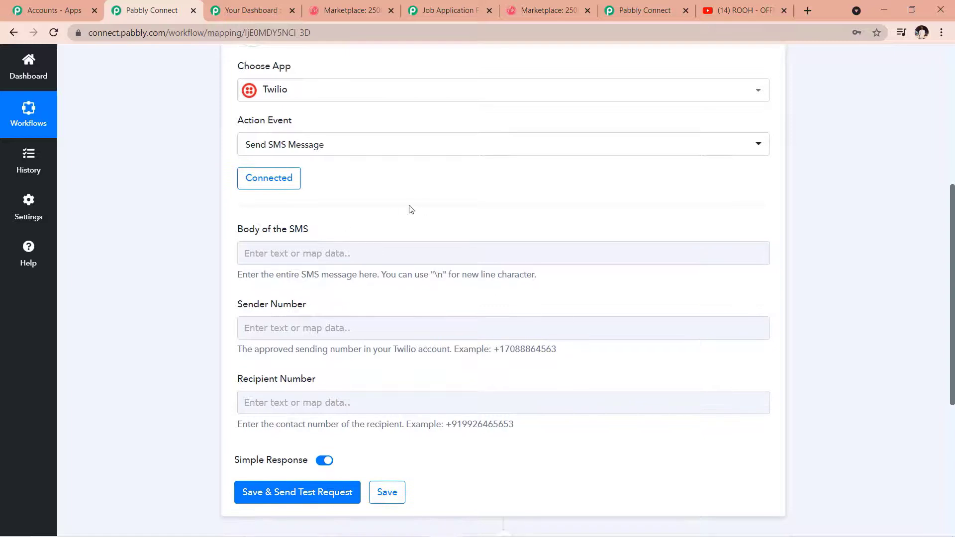
Step: Type 'Hy' into the SMS body and browse the Form Builder fields available to insert
scroll(458, 172, "down", 1)
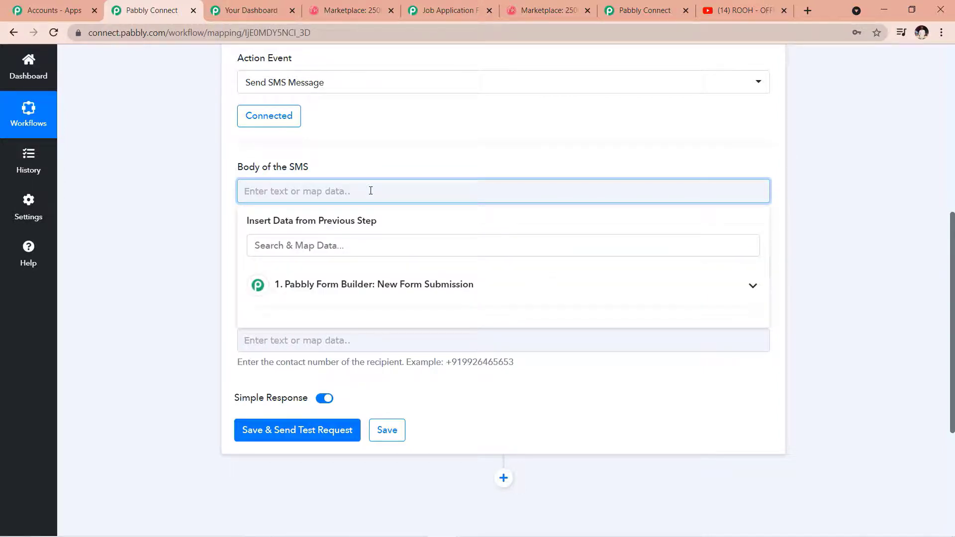
type("Hy")
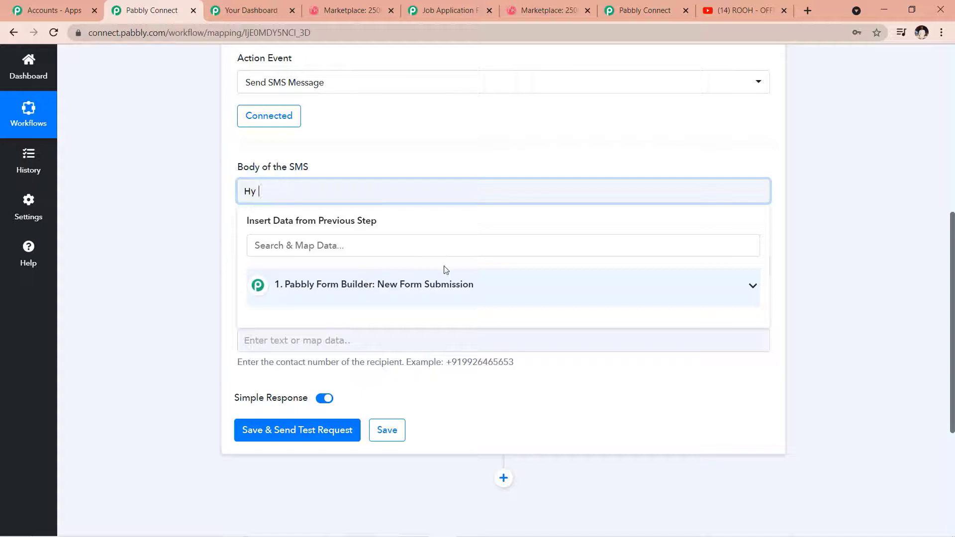
left_click(798, 226)
left_click(598, 184)
left_click(753, 287)
scroll(651, 357, "down", 2)
scroll(512, 380, "down", 2)
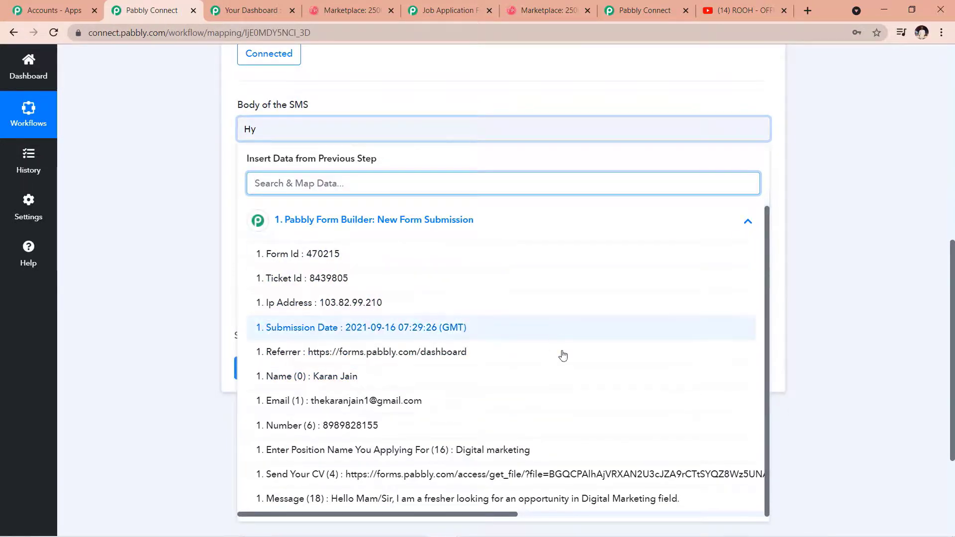
scroll(868, 393, "up", 9)
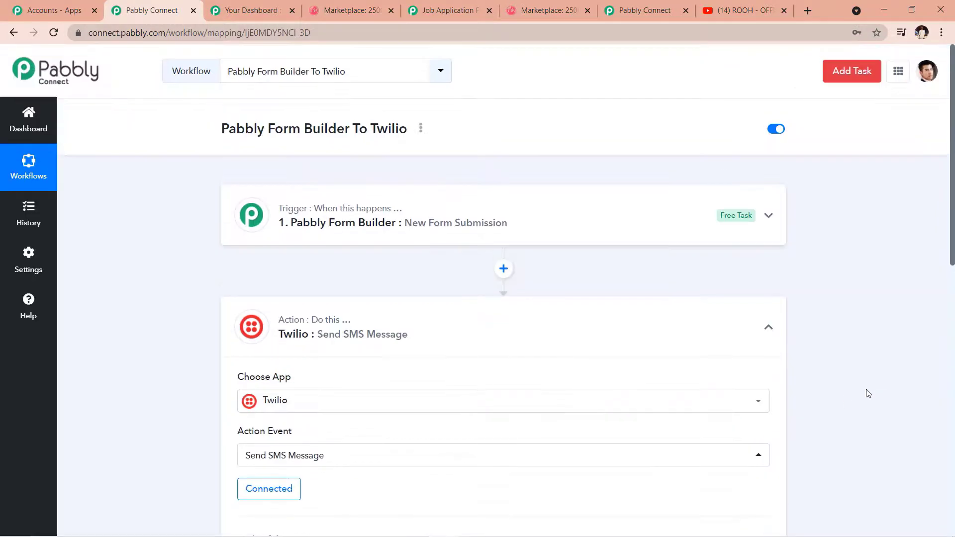
Step: Reopen the trigger's form data list after the greeting to find the applicant's name field
left_click(648, 230)
scroll(623, 333, "down", 20)
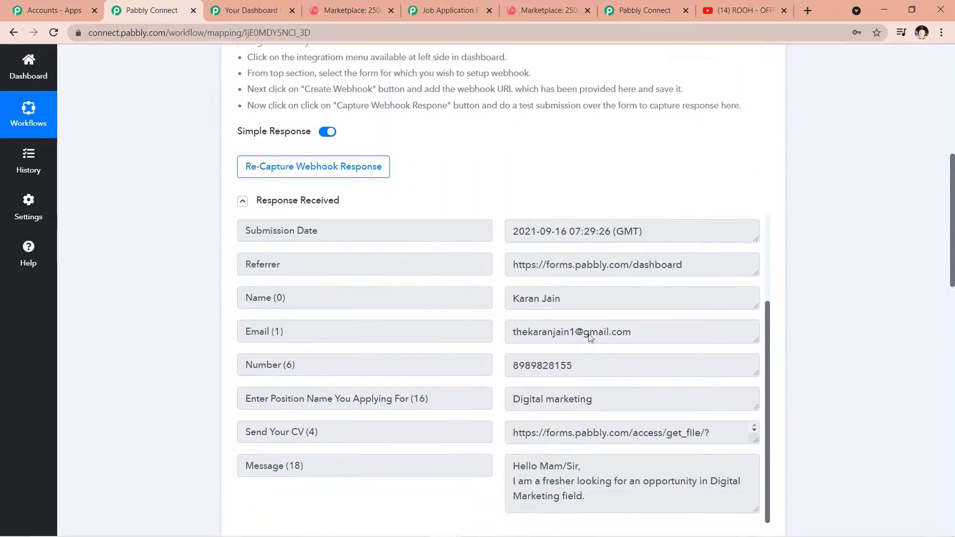
scroll(893, 357, "down", 4)
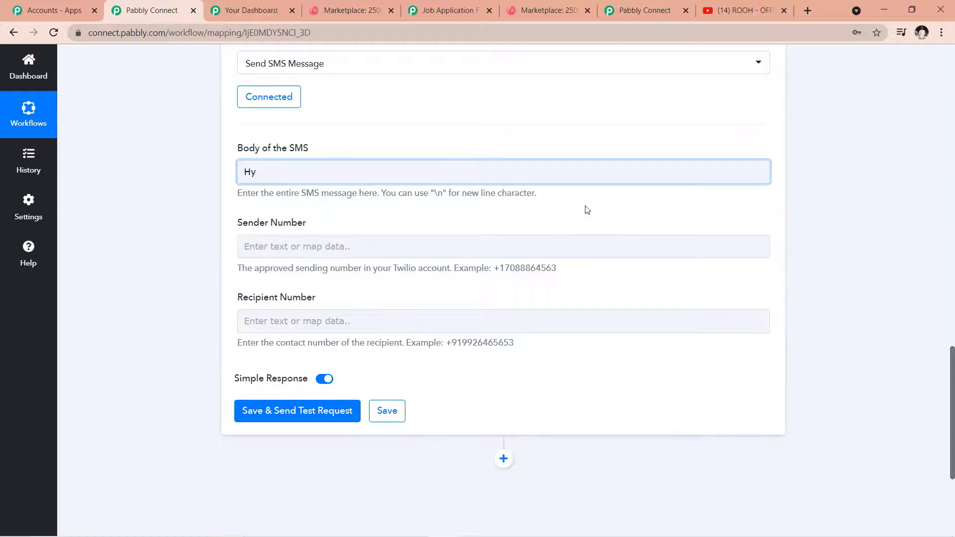
left_click(598, 181)
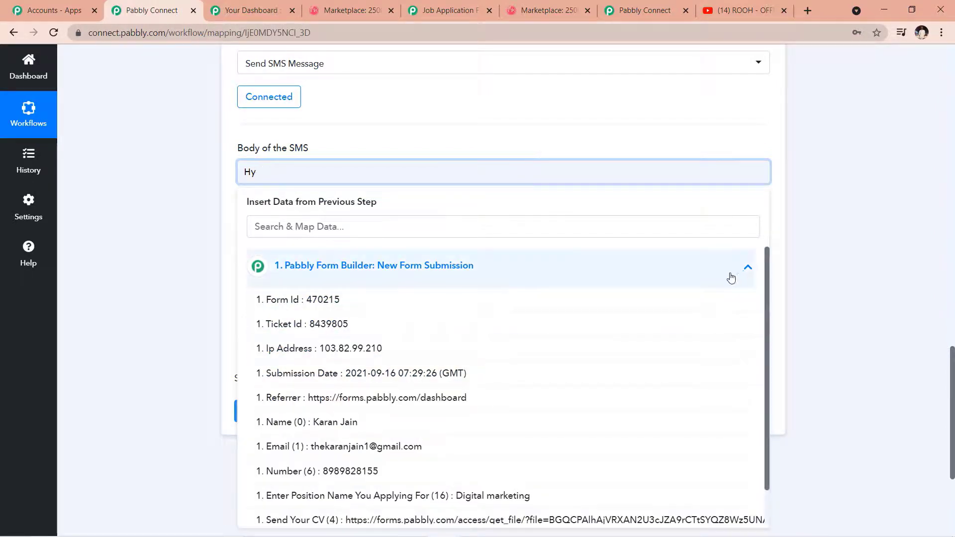
scroll(820, 304, "up", 1)
scroll(819, 303, "up", 12)
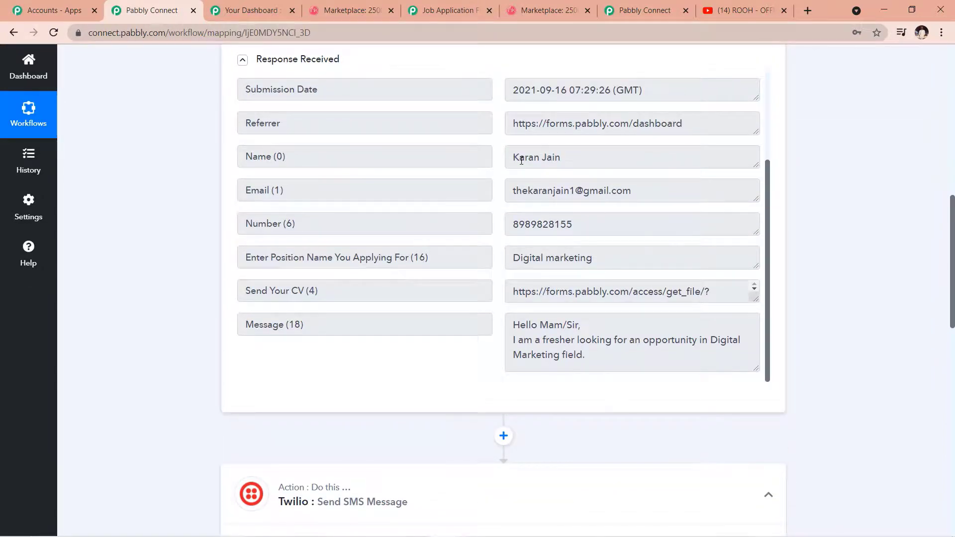
scroll(702, 205, "down", 10)
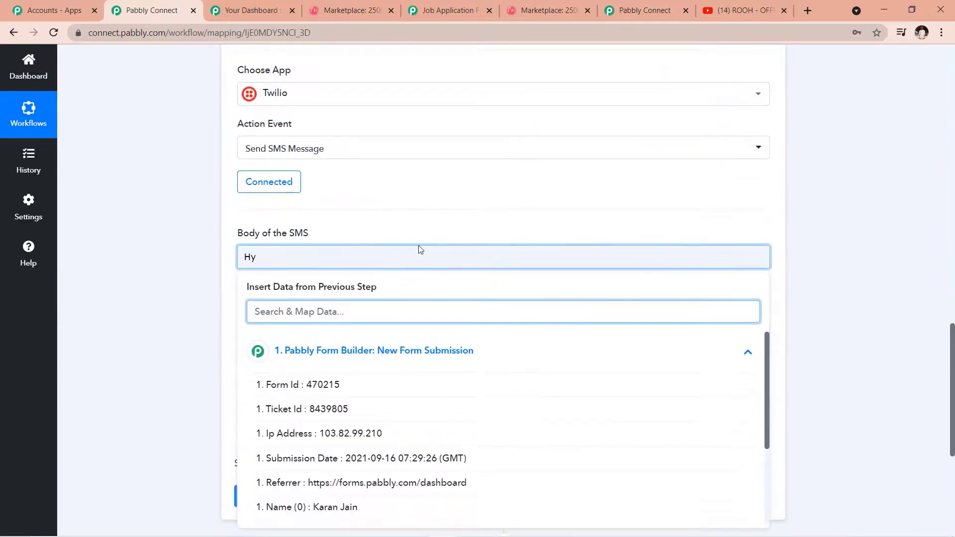
left_click(286, 256)
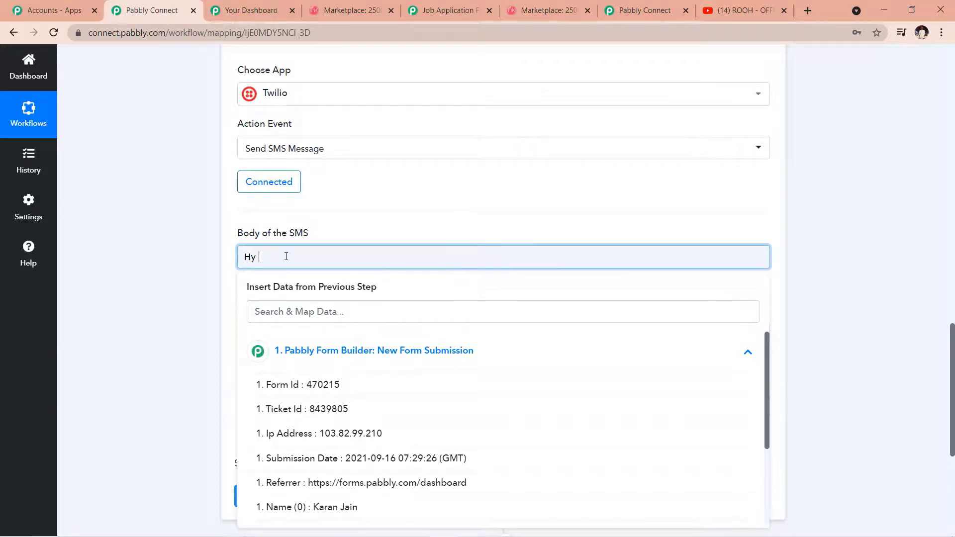
scroll(286, 256, "down", 1)
left_click(287, 249)
scroll(351, 294, "down", 1)
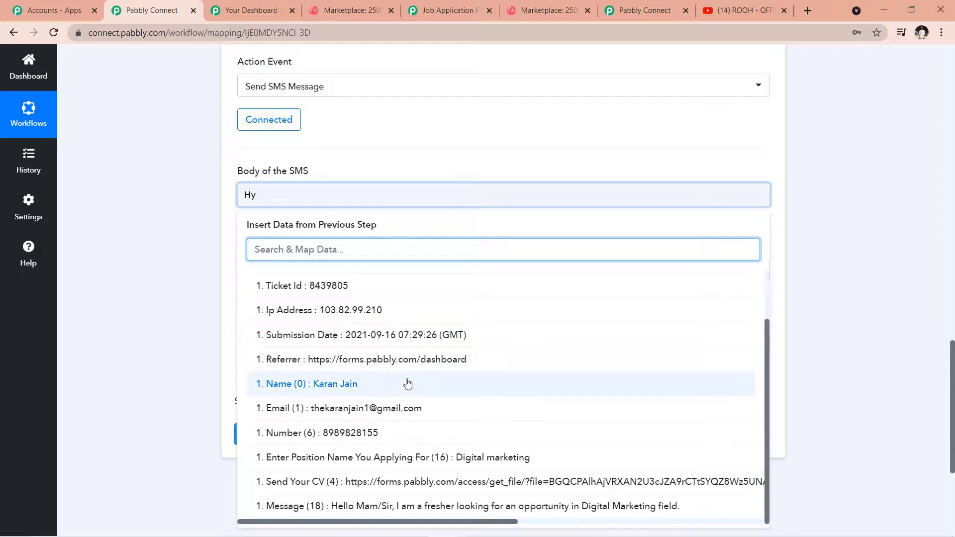
Step: Add the Name token, 'We have received your application for post', the position token, and the call-back line
left_click(316, 392)
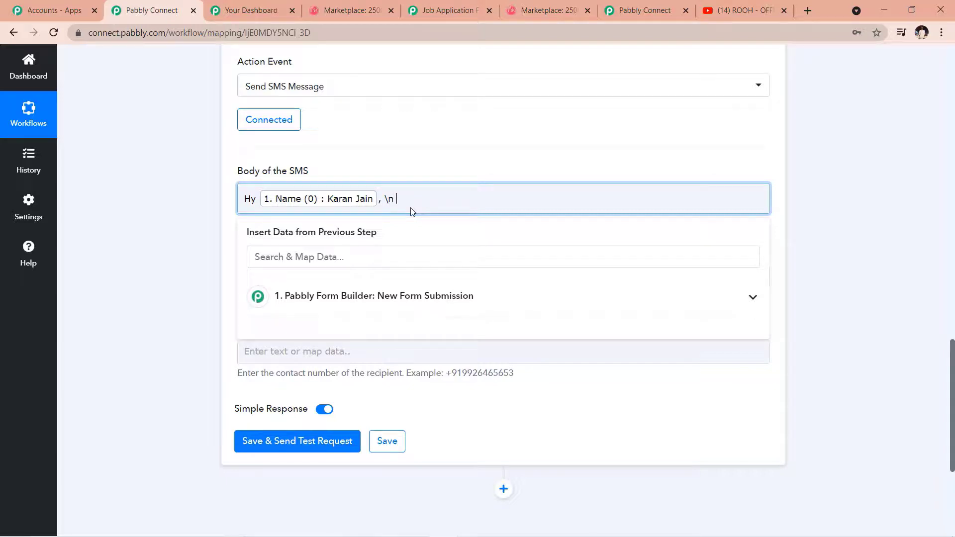
type("We have received your appli")
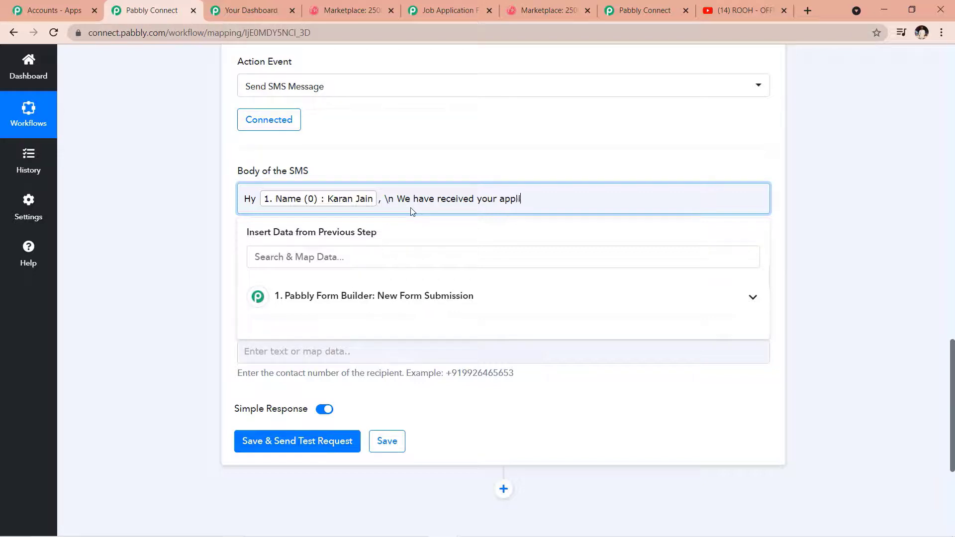
type("cation for post")
left_click(750, 298)
scroll(589, 399, "down", 3)
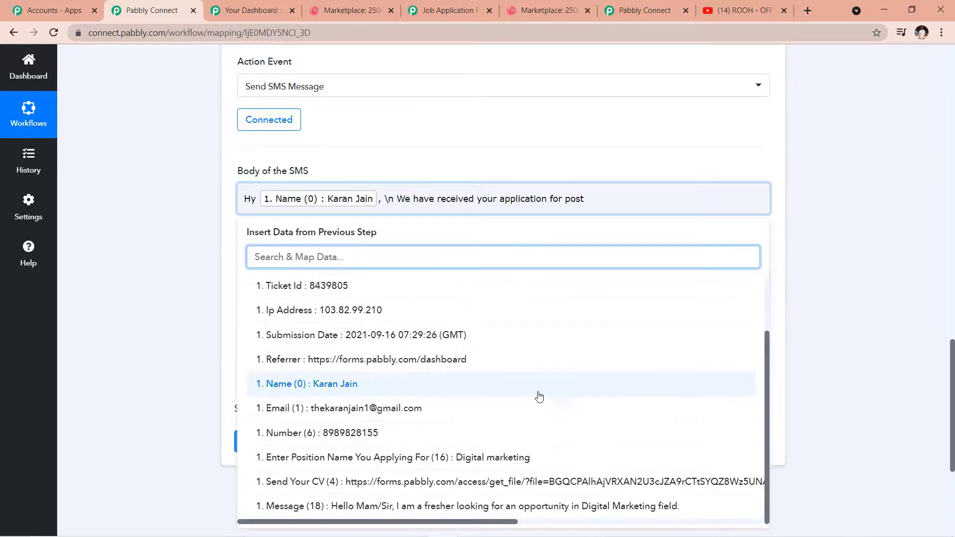
left_click(519, 456)
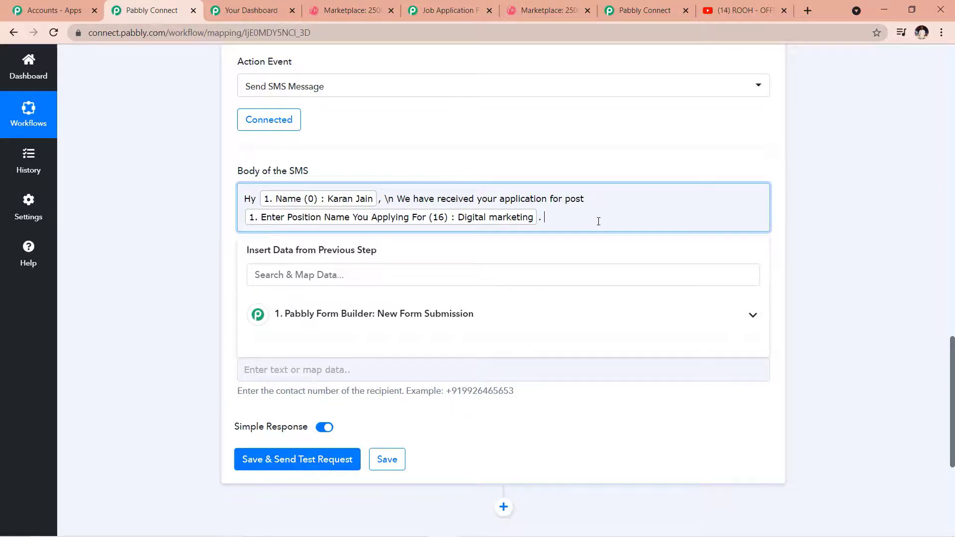
type(". \\n We will call you as per the requ")
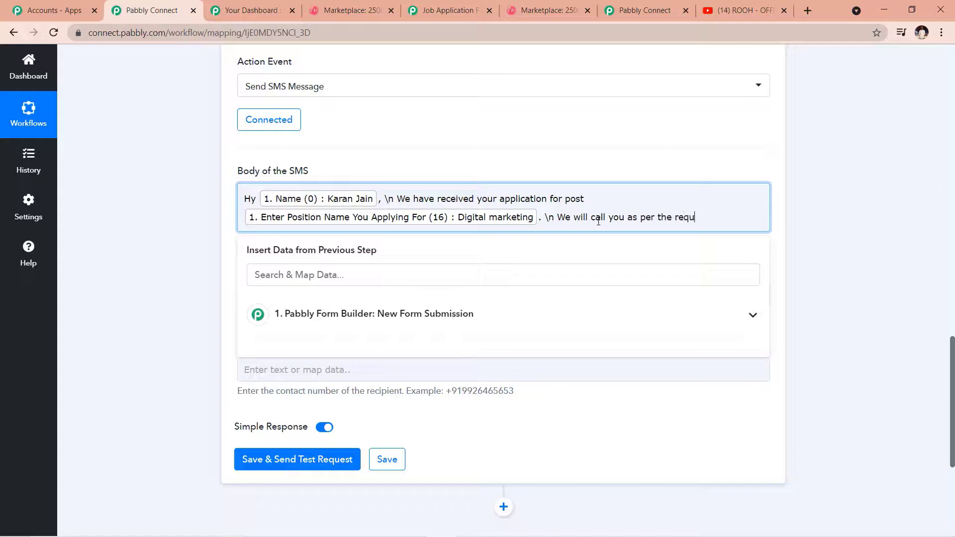
type("irment.")
Step: Insert 'successfully' after the position token and finish the SMS body
left_click(539, 218)
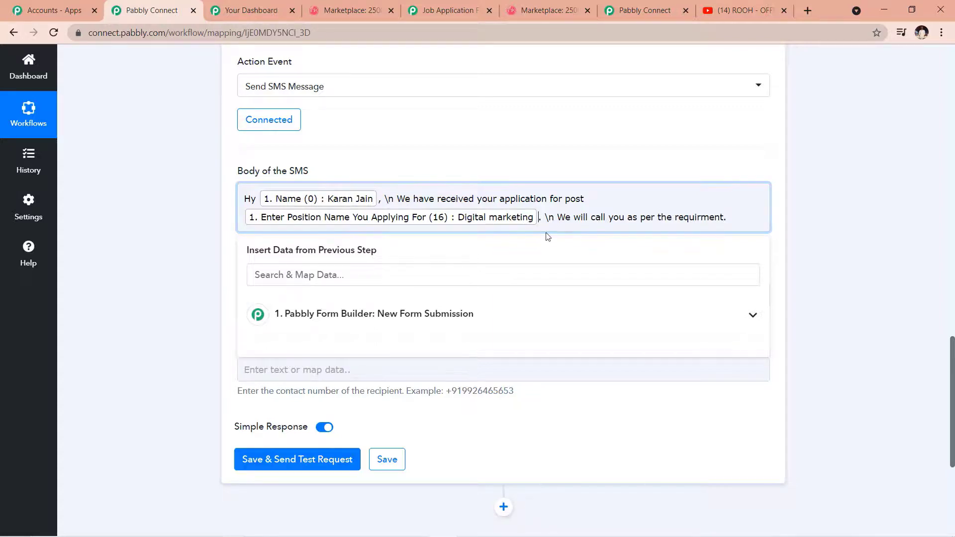
type("successf")
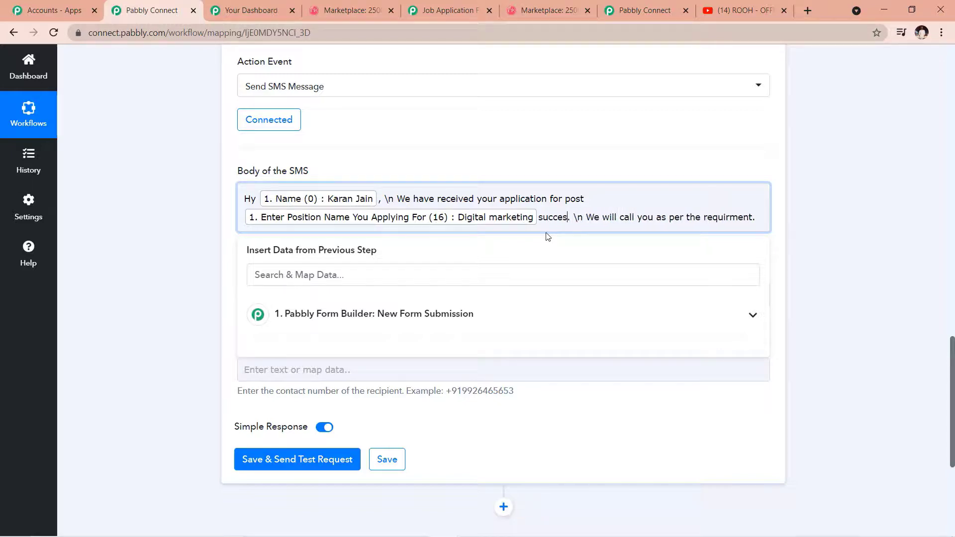
type("ully")
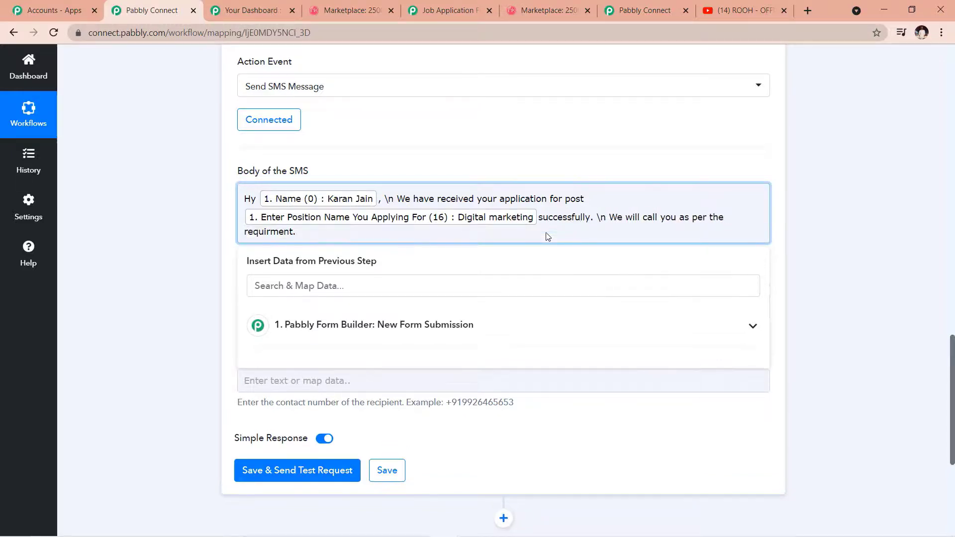
left_click(202, 235)
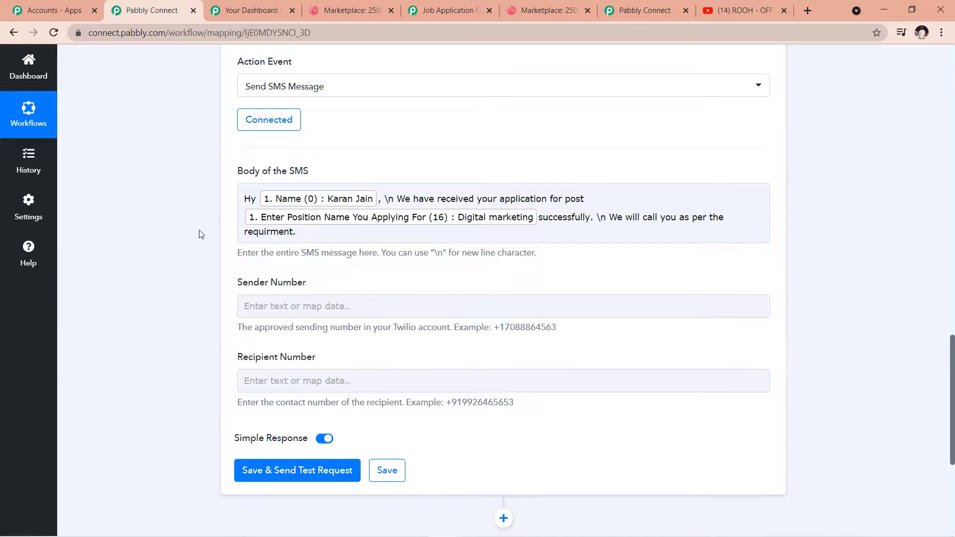
scroll(275, 226, "down", 1)
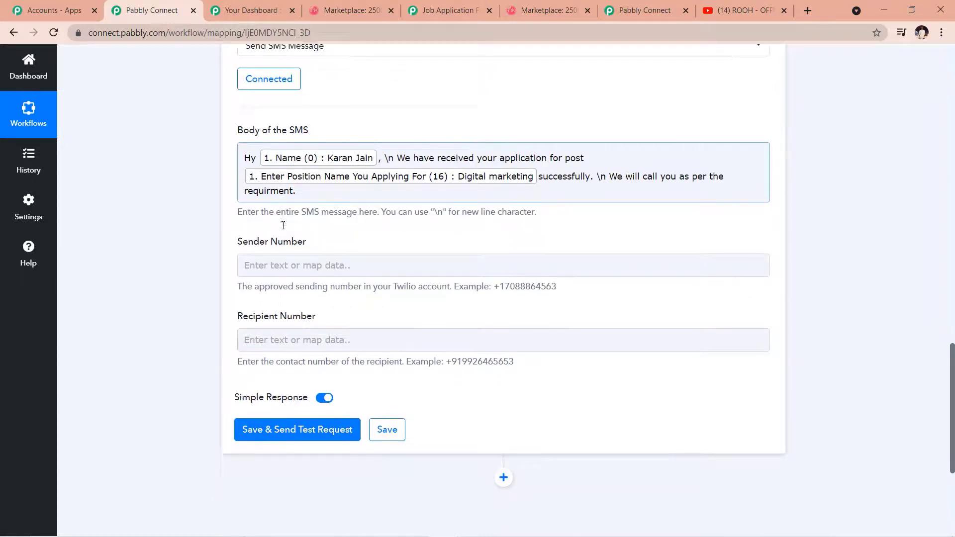
left_click(253, 243)
Step: Copy the trial phone number from the Twilio Console's Project Info
left_click(176, 261)
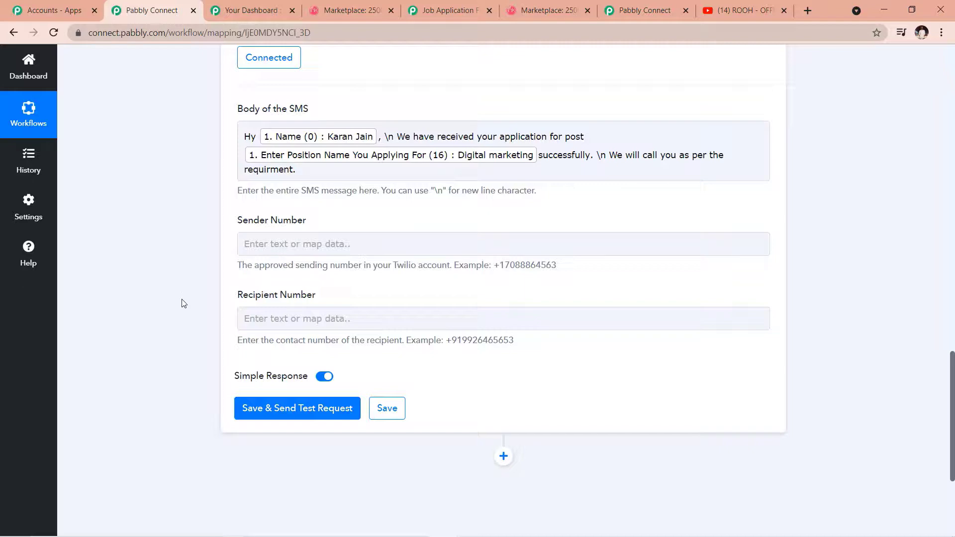
key("alt+Tab")
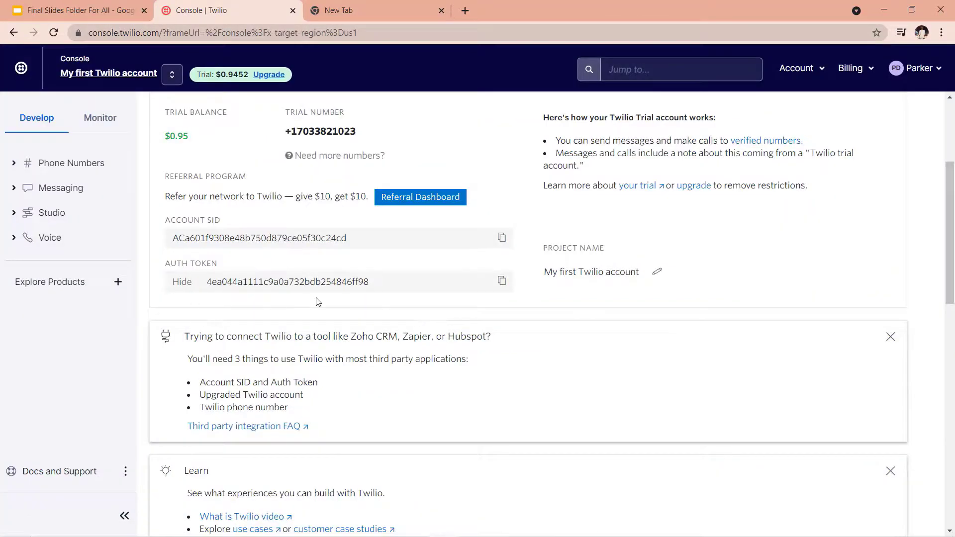
scroll(318, 302, "up", 1)
scroll(298, 207, "up", 1)
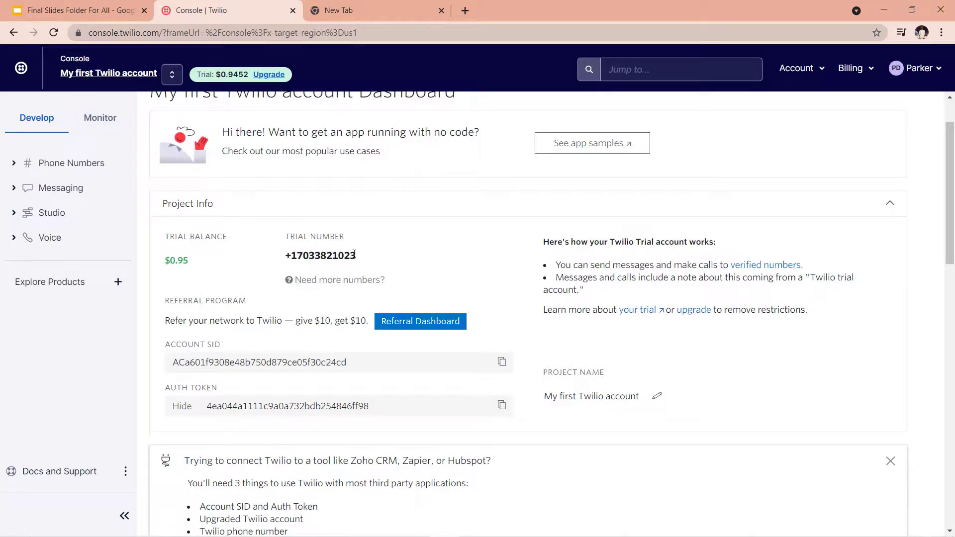
left_click_drag(356, 255, 280, 262)
key("ctrl+c")
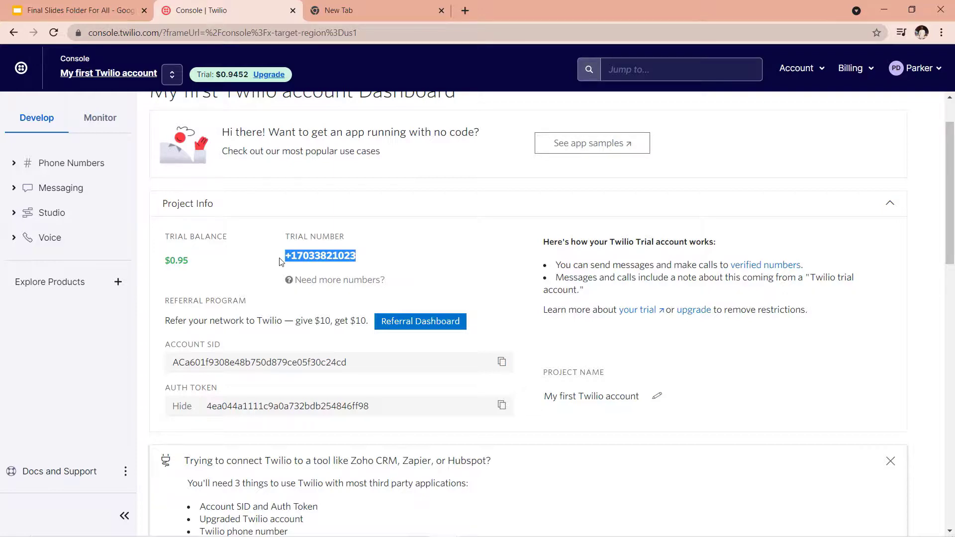
key("alt+Tab")
Step: Paste the Twilio trial number as the Sender Number
left_click(290, 247)
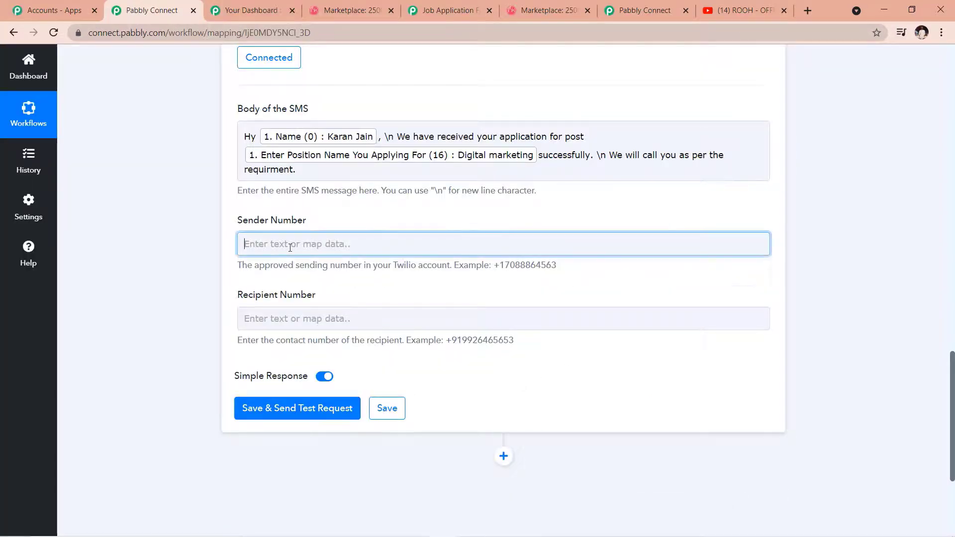
key("ctrl+v")
left_click(221, 243)
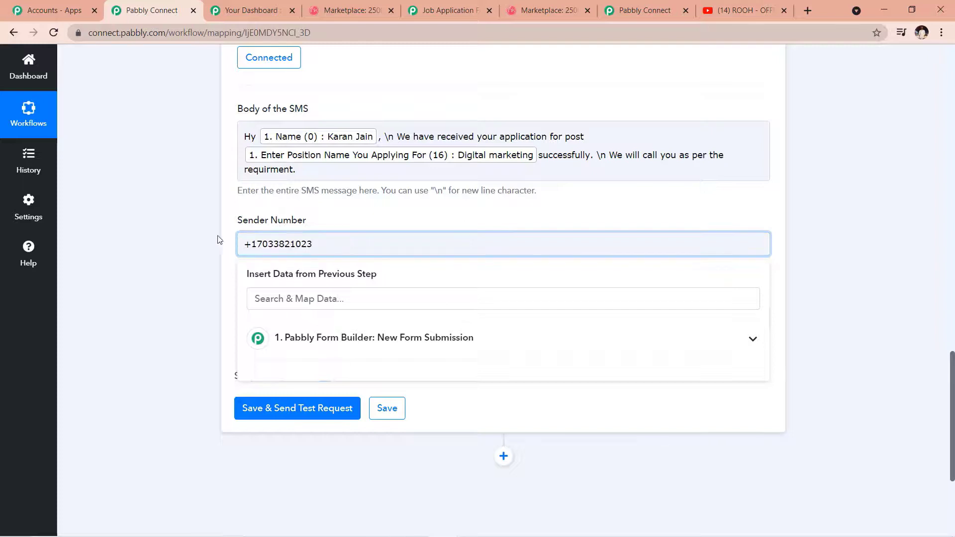
scroll(214, 238, "down", 1)
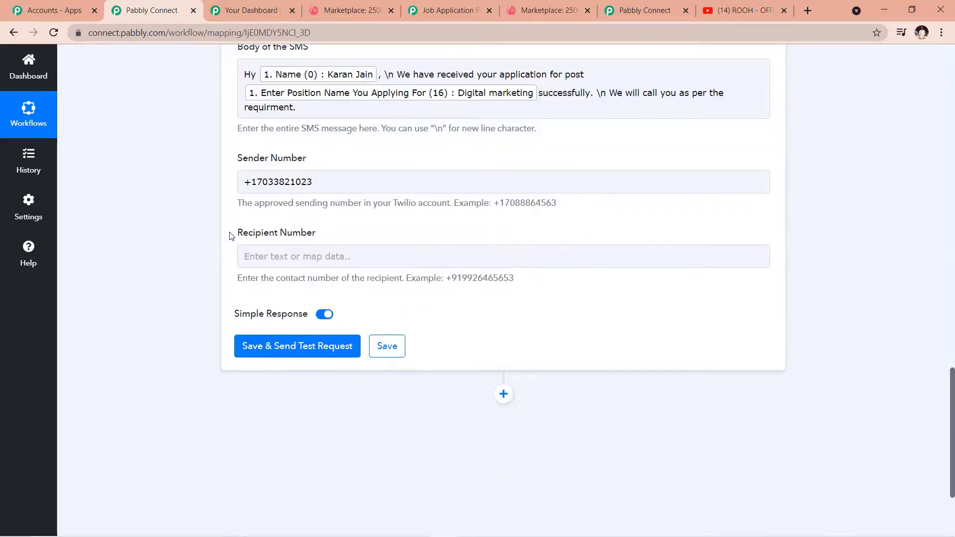
Step: Set the Recipient Number to +91 followed by the mapped Number (6) field
left_click(340, 256)
left_click(688, 356)
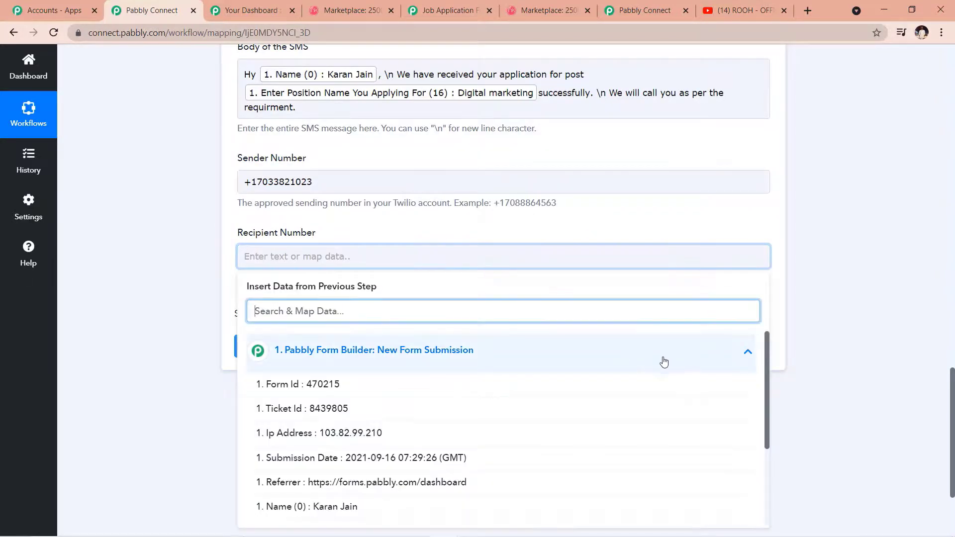
scroll(633, 375, "down", 1)
scroll(497, 437, "down", 1)
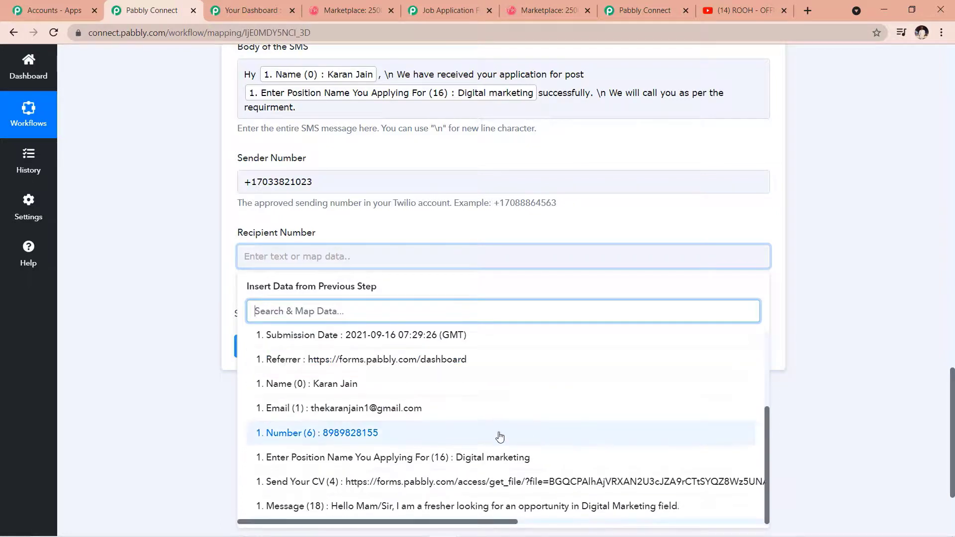
left_click(490, 437)
left_click(210, 284)
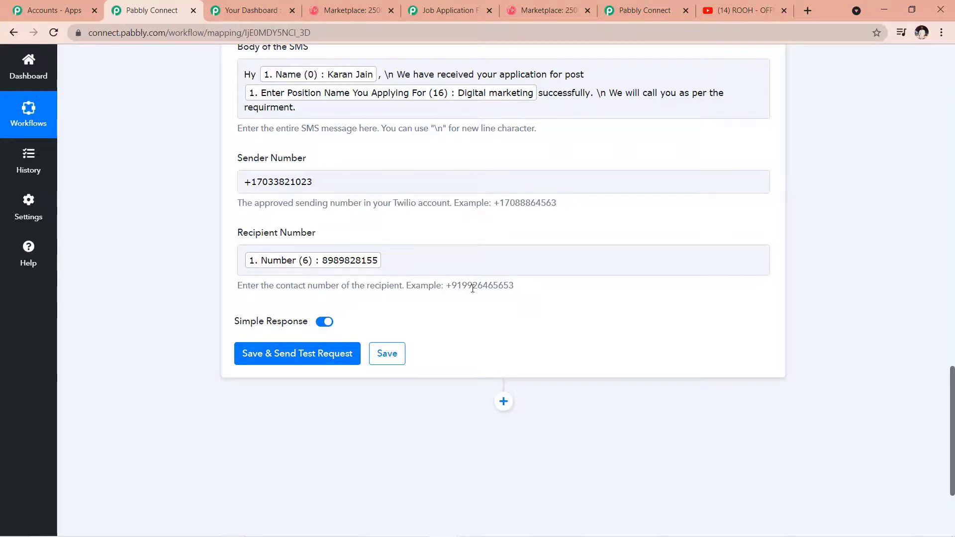
left_click(242, 259)
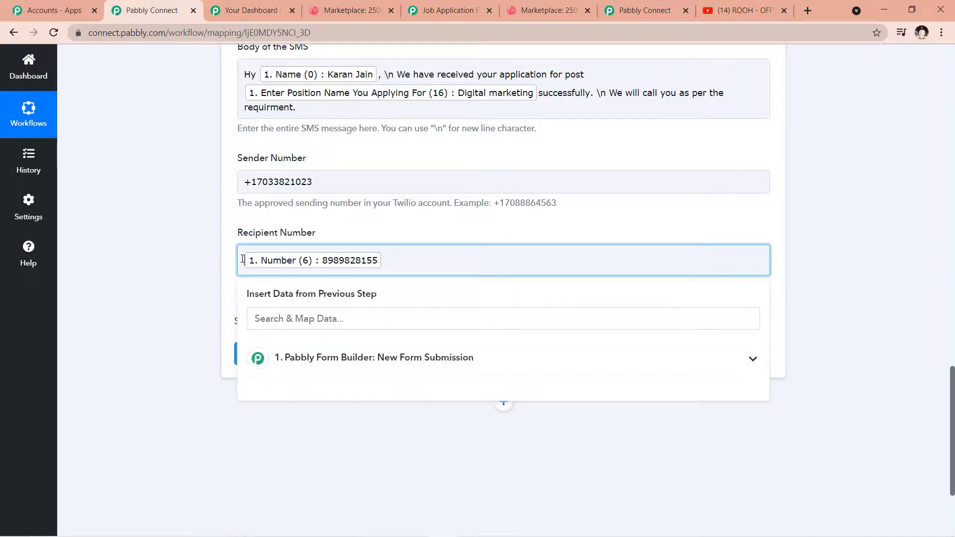
type("+91")
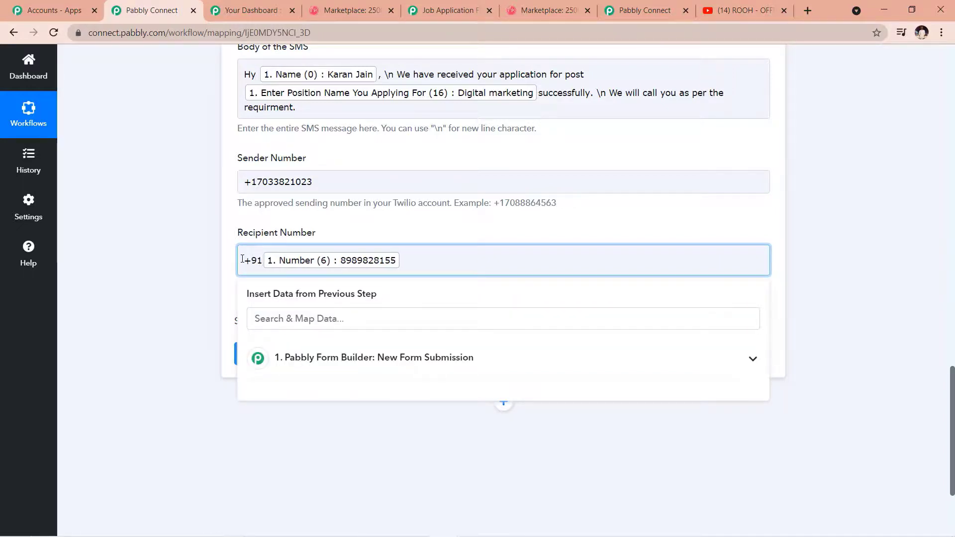
left_click(215, 245)
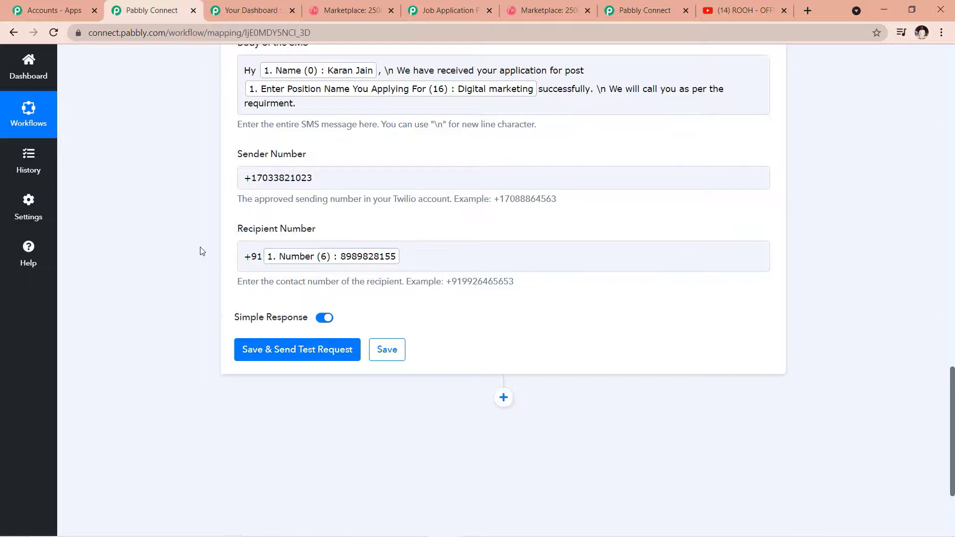
scroll(328, 333, "down", 1)
Step: Save the Twilio SMS step, send a test message, and review the To, From, Body and Status response values
left_click(312, 298)
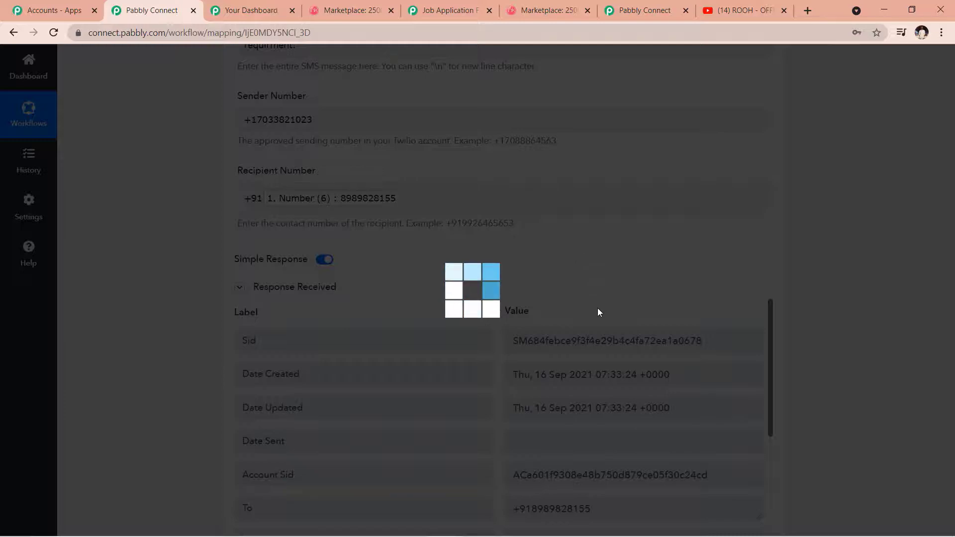
scroll(601, 319, "down", 7)
scroll(716, 379, "down", 5)
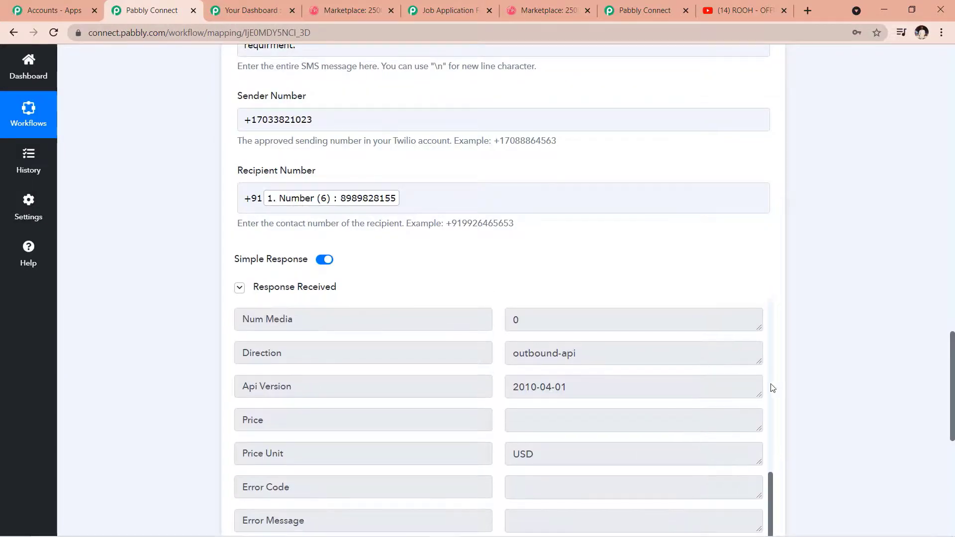
scroll(650, 337, "up", 3)
scroll(642, 341, "up", 2)
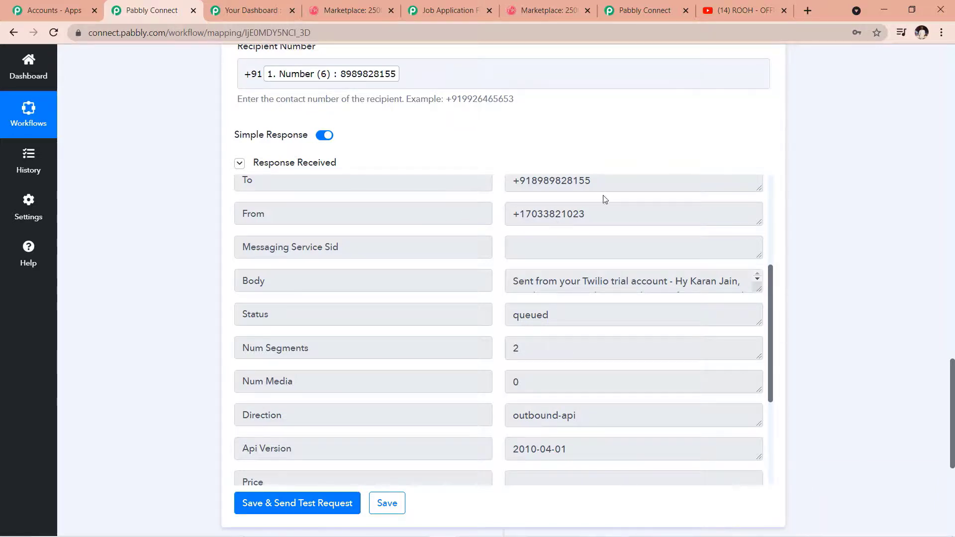
scroll(650, 199, "up", 4)
scroll(820, 195, "up", 2)
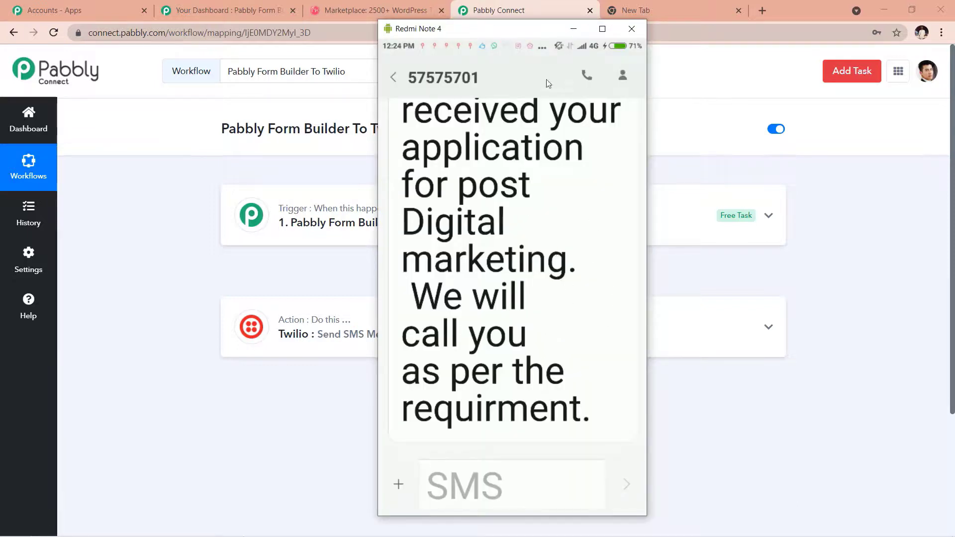
Step: Close the Redmi Note phone mirror to bring the Pabbly Connect workflow back into view
left_click(571, 30)
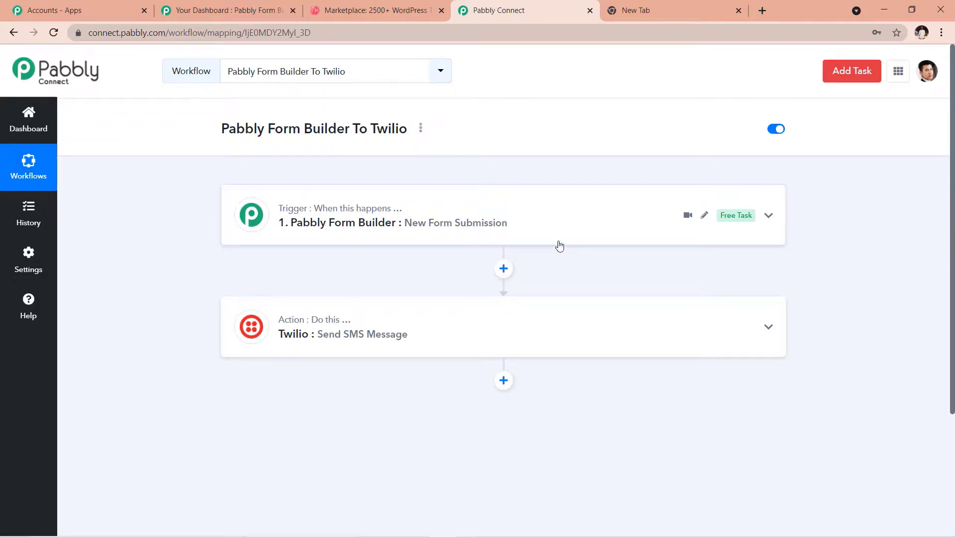
Step: Open the live Job Application Form preview and enter the applicant's full name
left_click(225, 10)
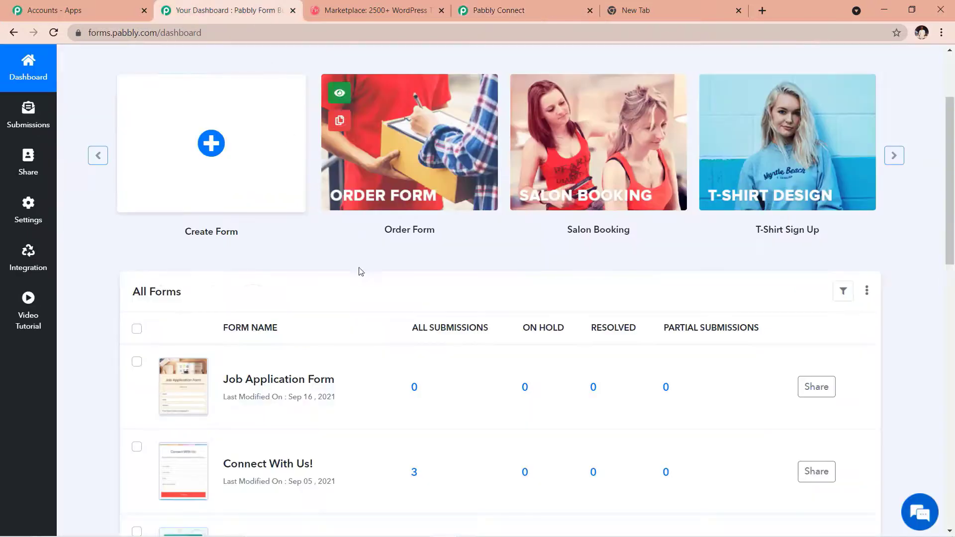
left_click(182, 389)
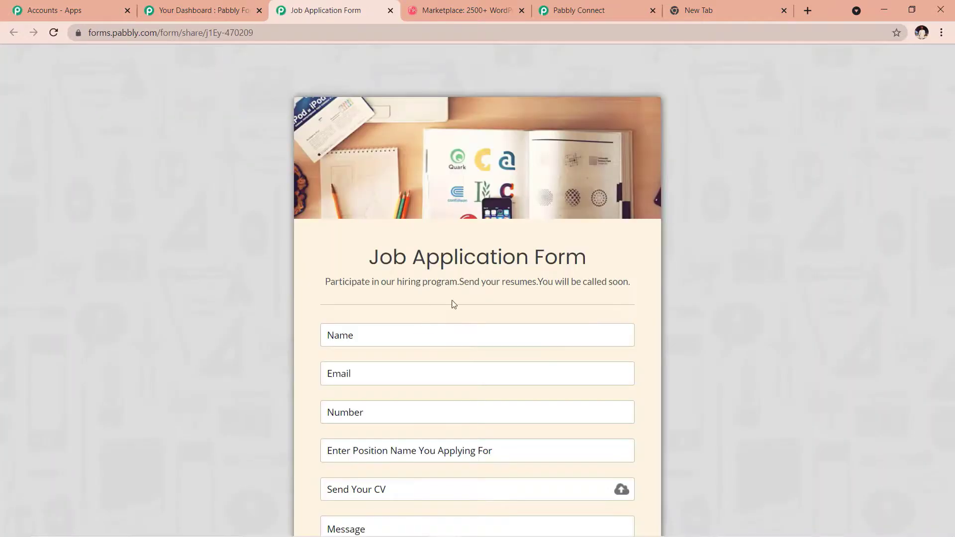
scroll(422, 334, "down", 2)
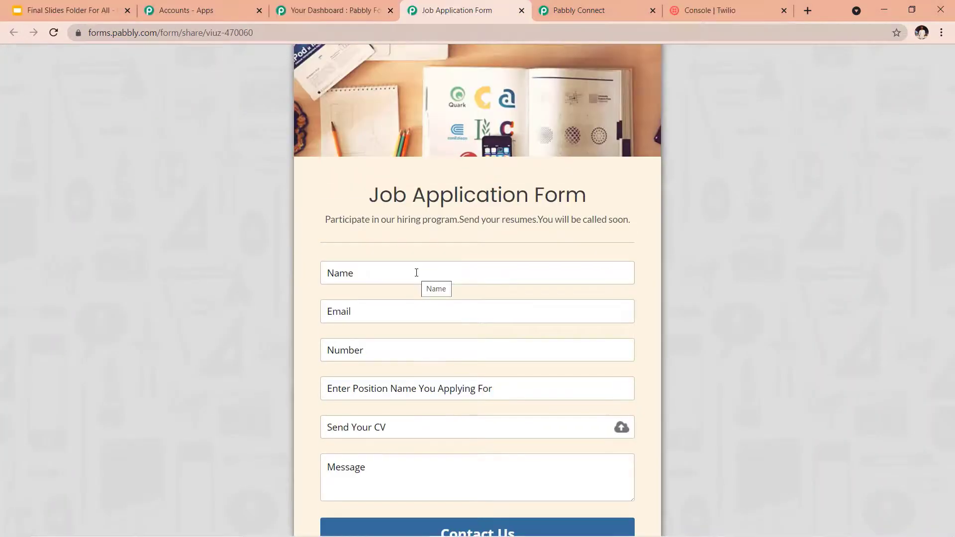
left_click(416, 272)
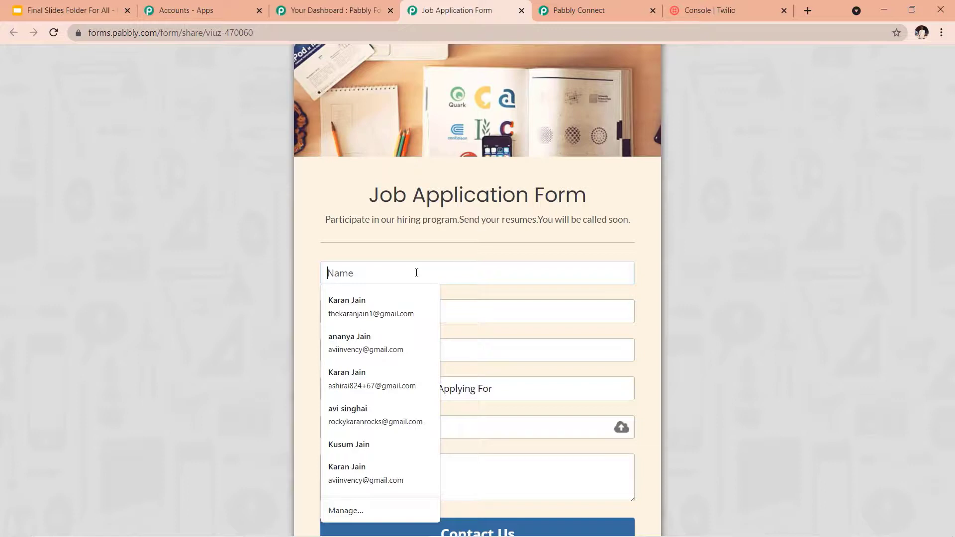
type("nan")
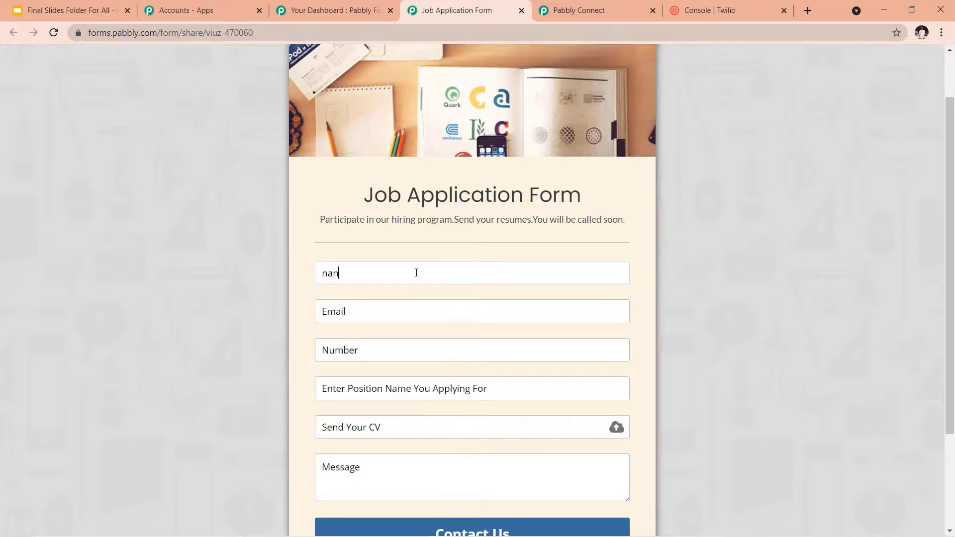
key("BackSpace")
key("BackSpace")
key("BackSpace")
Step: Fill in the applicant's e-mail and phone number, and enter 'Traniee' as the position
left_click(369, 313)
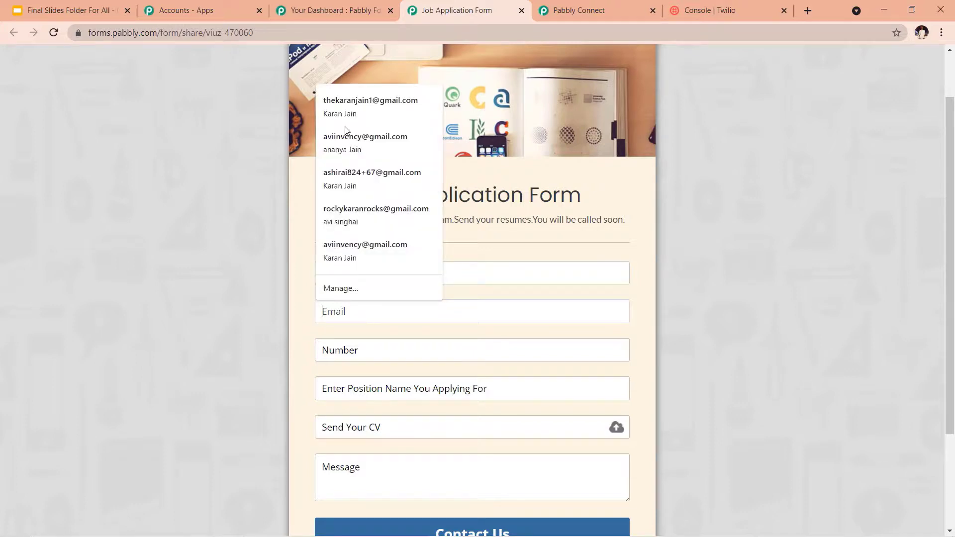
left_click(373, 108)
left_click(368, 355)
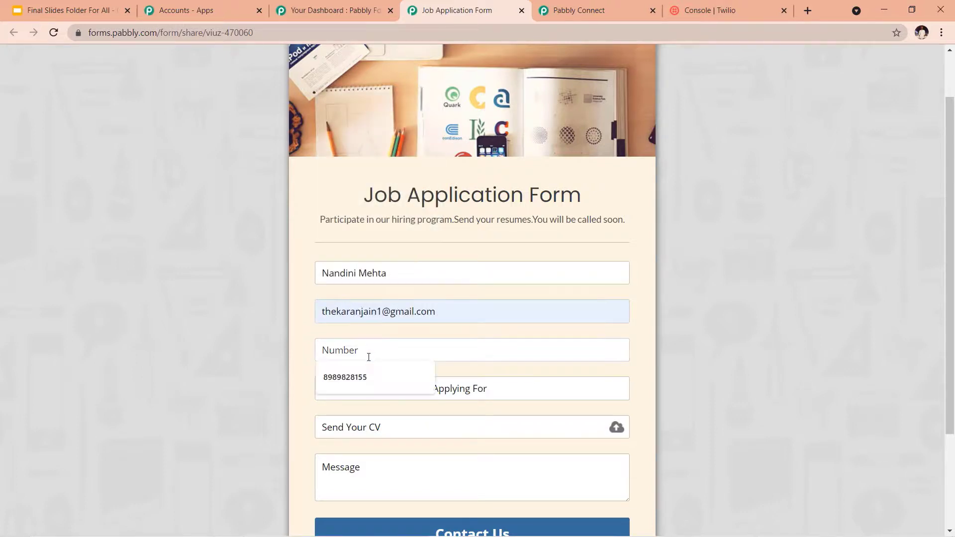
left_click(369, 374)
left_click(382, 393)
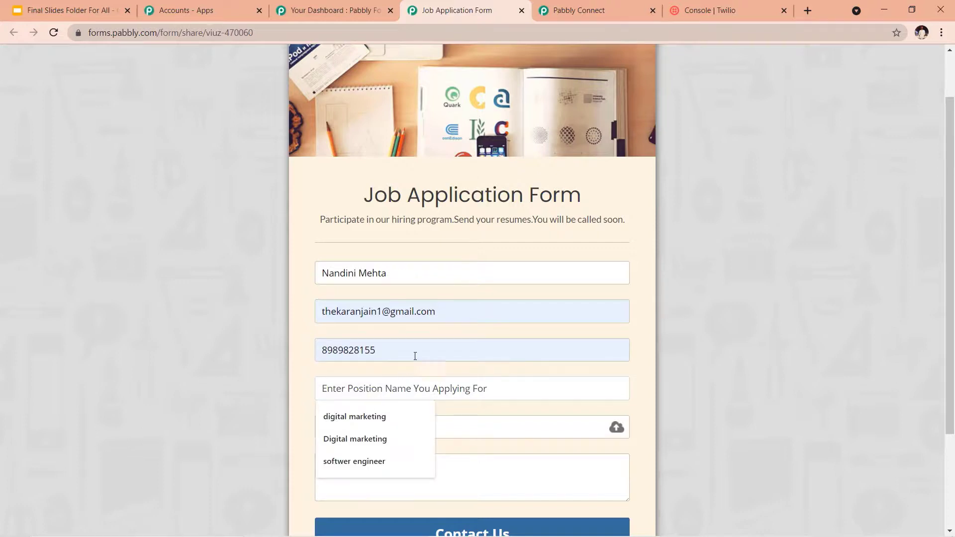
left_click_drag(415, 356, 265, 342)
key("BackSpace")
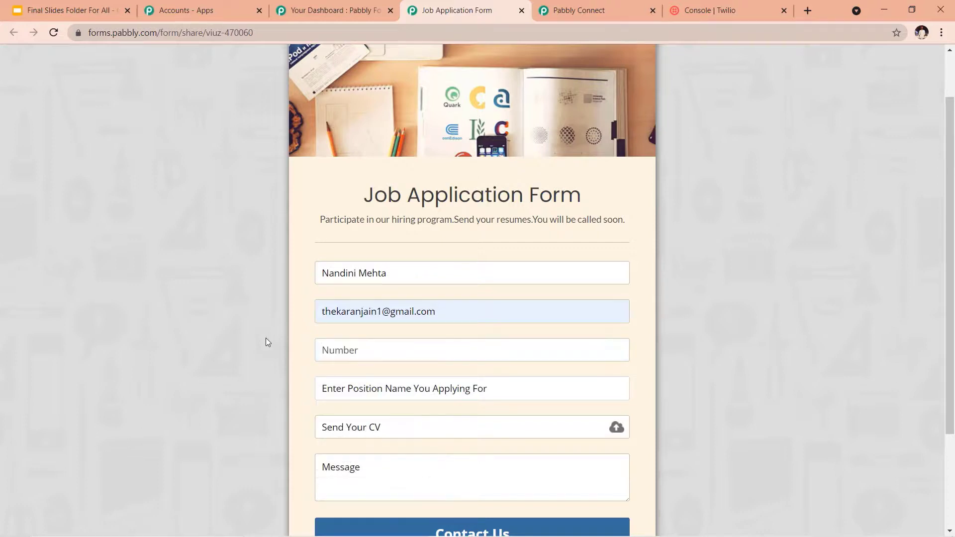
left_click(375, 393)
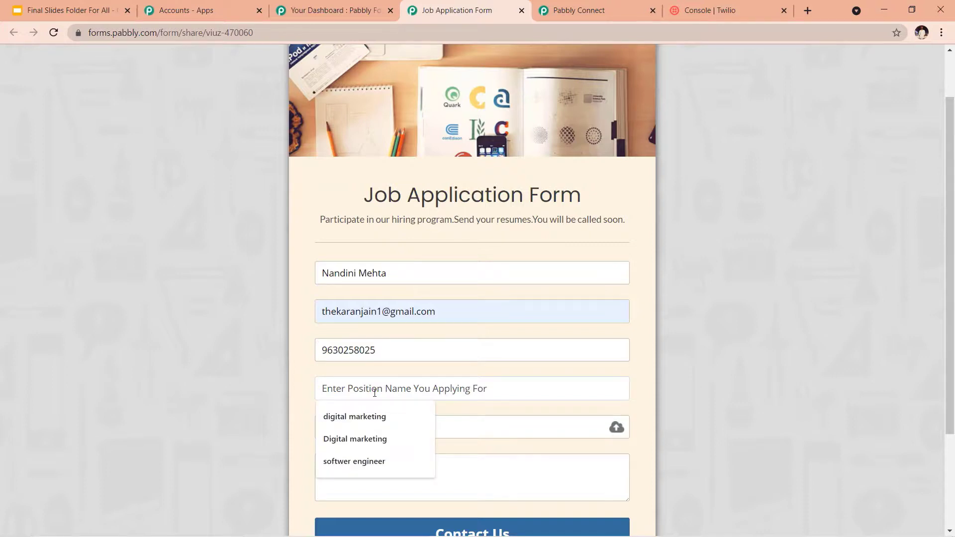
type("Tra")
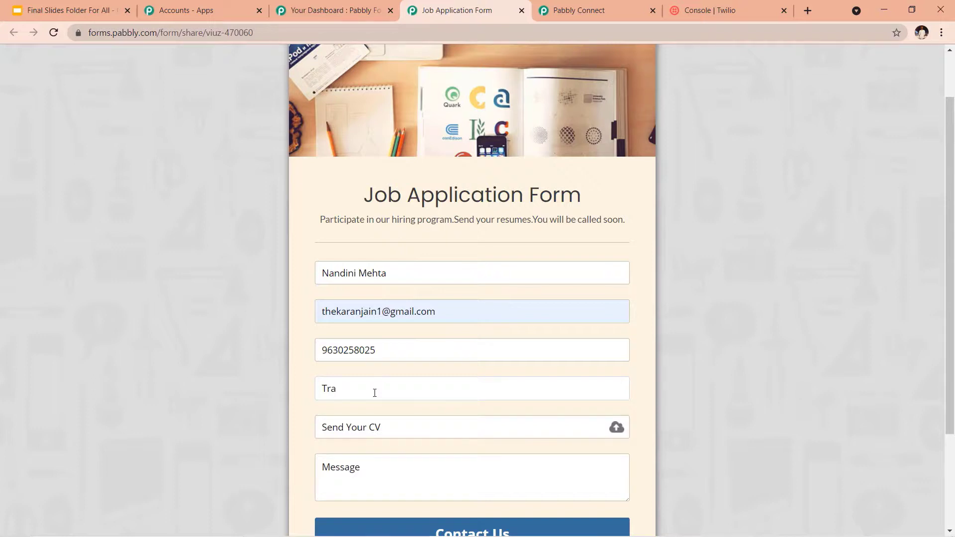
type("niee")
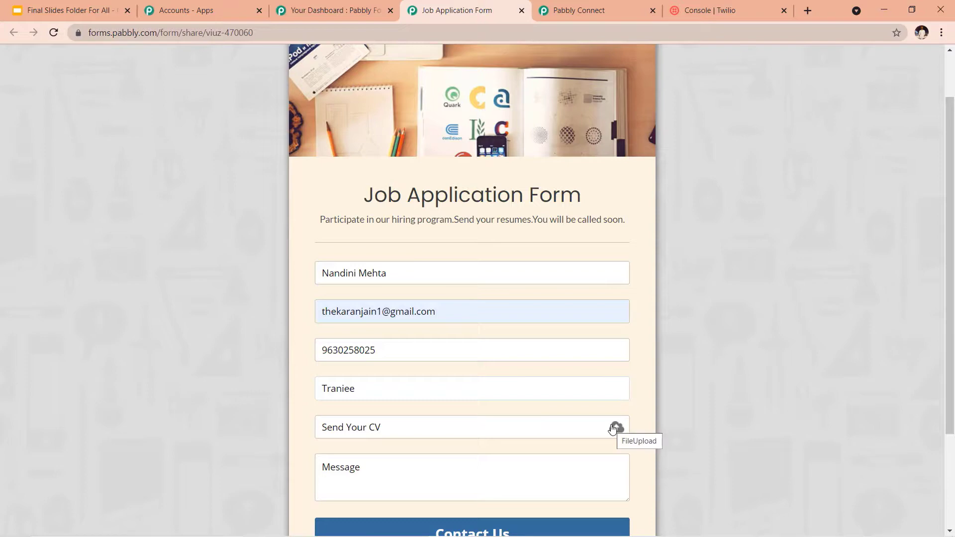
Step: Attach the applicant's CV PDF in the Send Your CV field
scroll(655, 272, "down", 3)
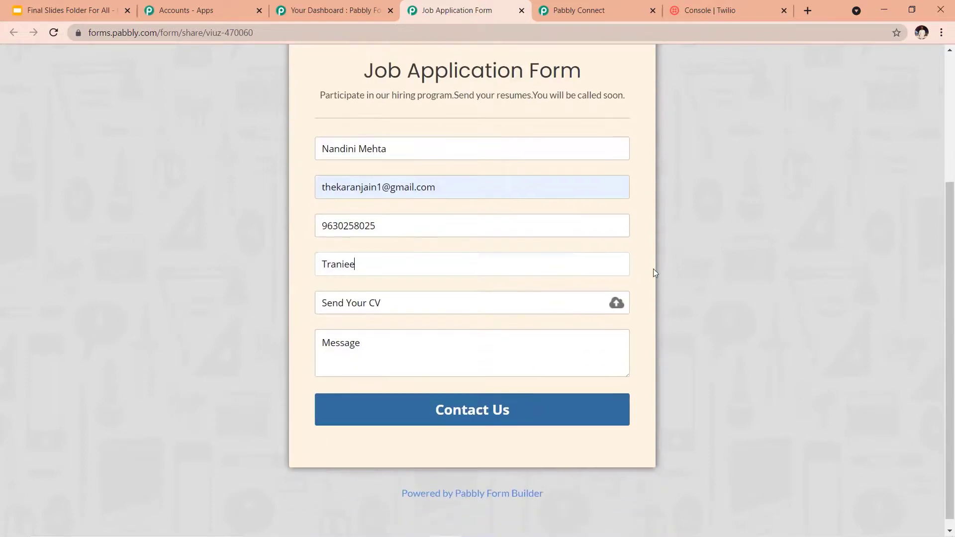
left_click(616, 304)
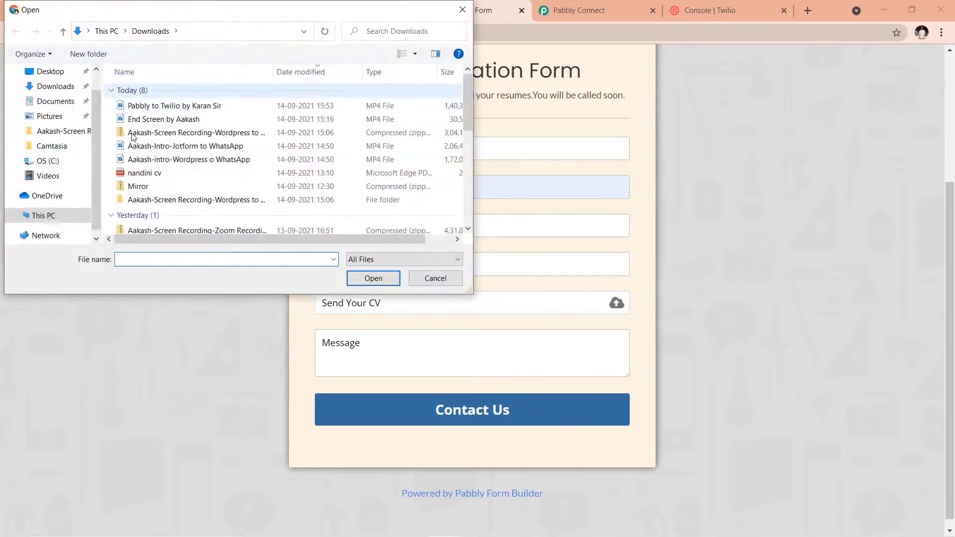
left_click(152, 173)
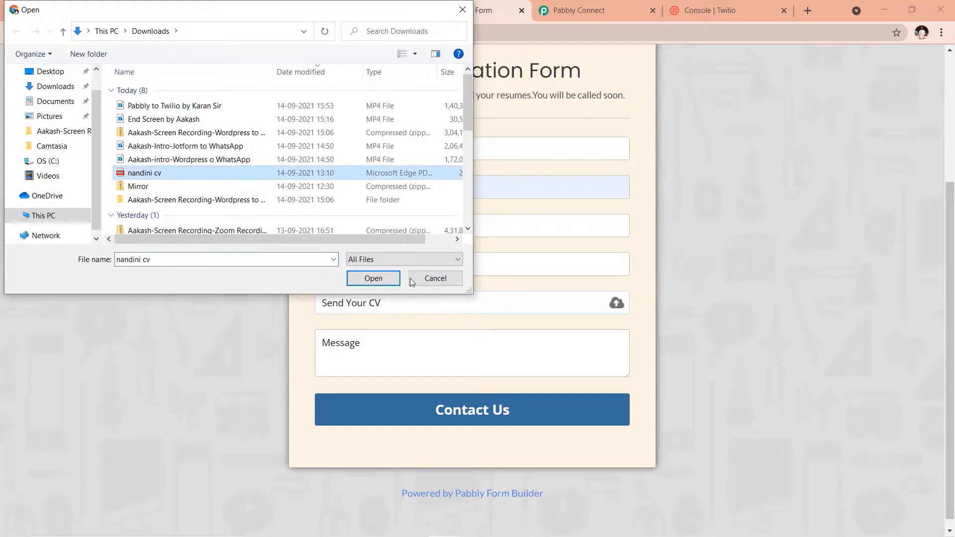
left_click(374, 279)
Step: Write a Message introducing the applicant as a postgraduate fresher looking for an opportunity in your company
scroll(398, 276, "down", 1)
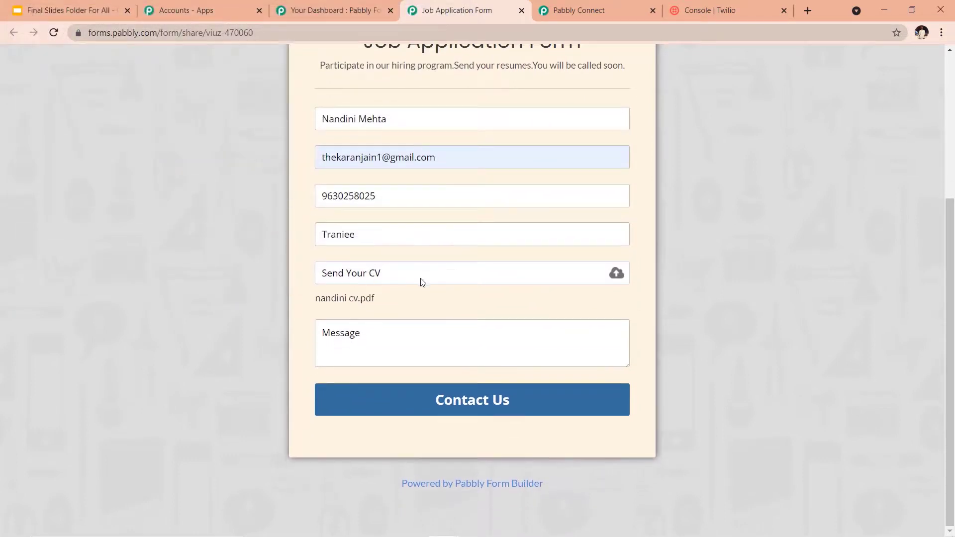
left_click(355, 339)
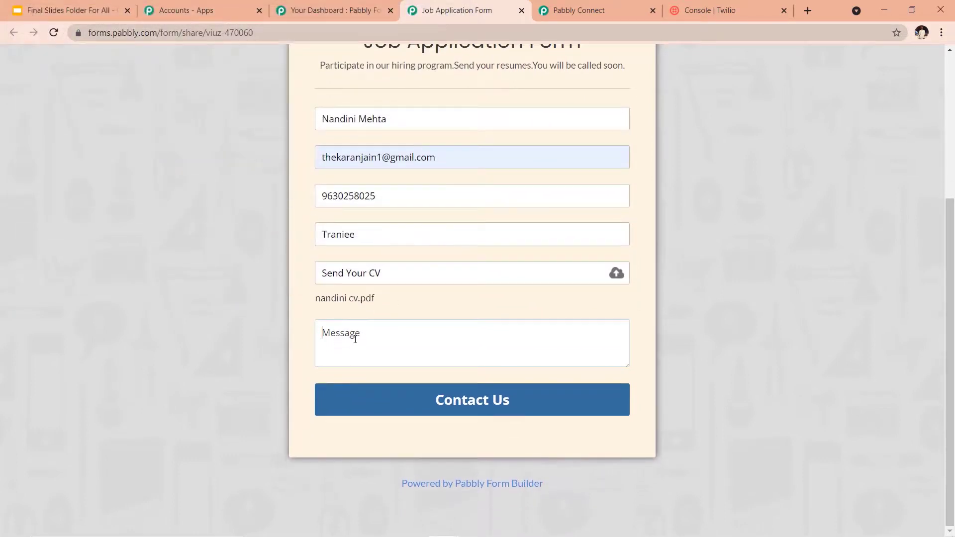
type("Hi ")
type("Mam")
type("/Sir ")
type("I am ")
type("a fre")
type("sher ")
type("such ")
type("did my ")
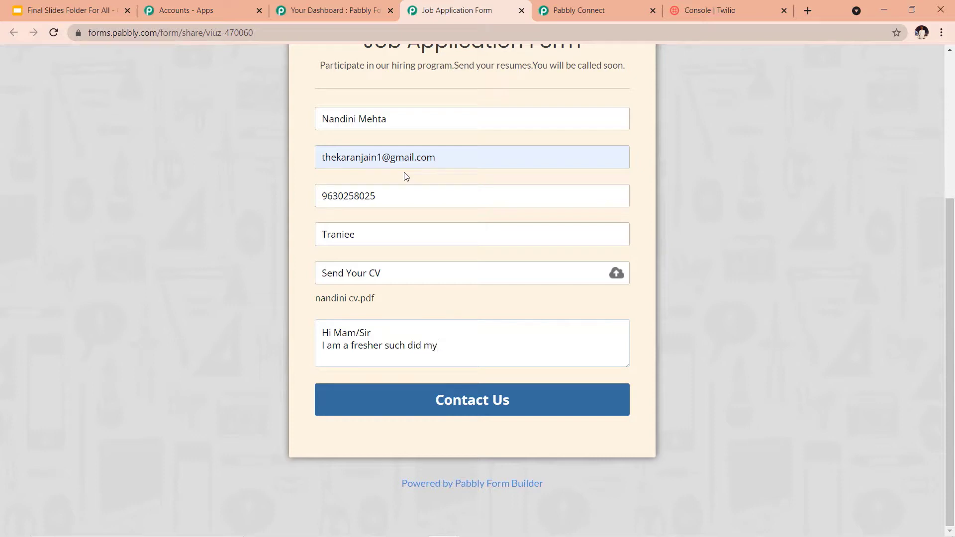
type("Post Graduation And i")
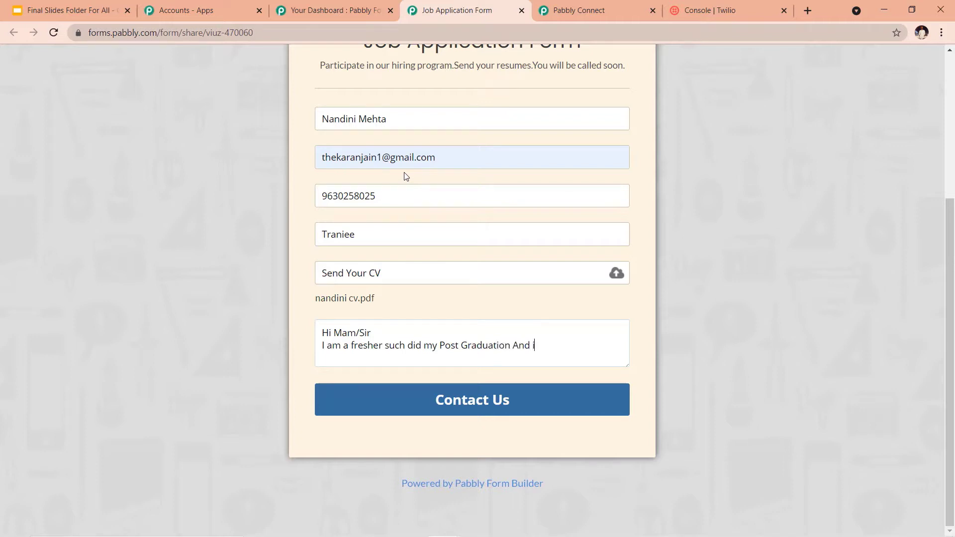
key("BackSpace")
key("BackSpace")
key("BackSpace")
key("BackSpace")
key("BackSpace")
type("and I am looking for anm")
key("BackSpace")
key("BackSpace")
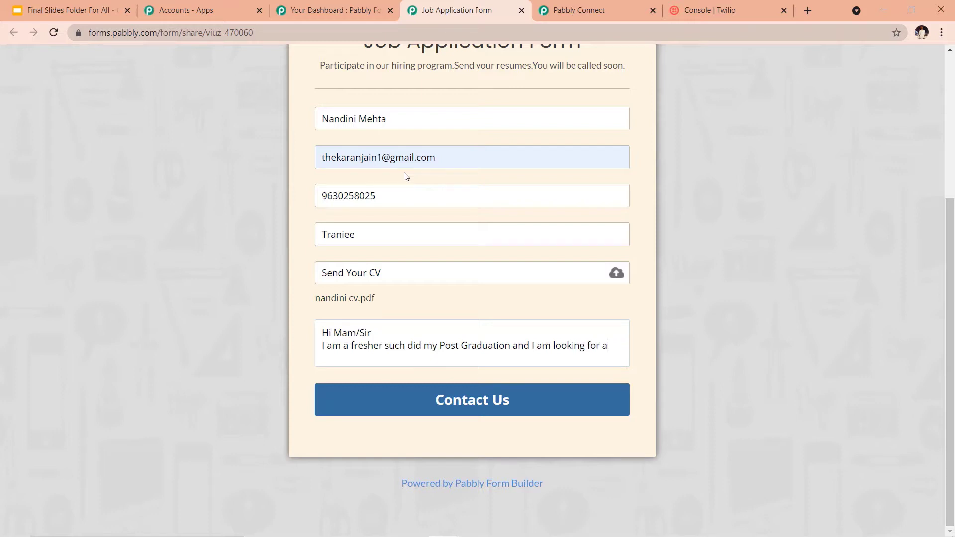
type("n opportunity in your compan")
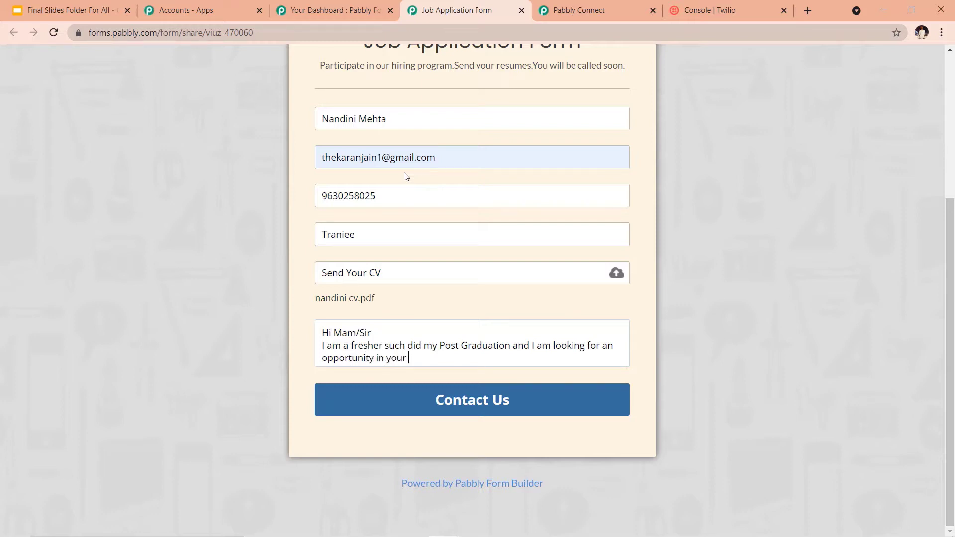
type("y.")
Step: Submit the job application, then return to the Pabbly Connect workflow once the SMS arrives
mouse_move(450, 305)
left_click(489, 412)
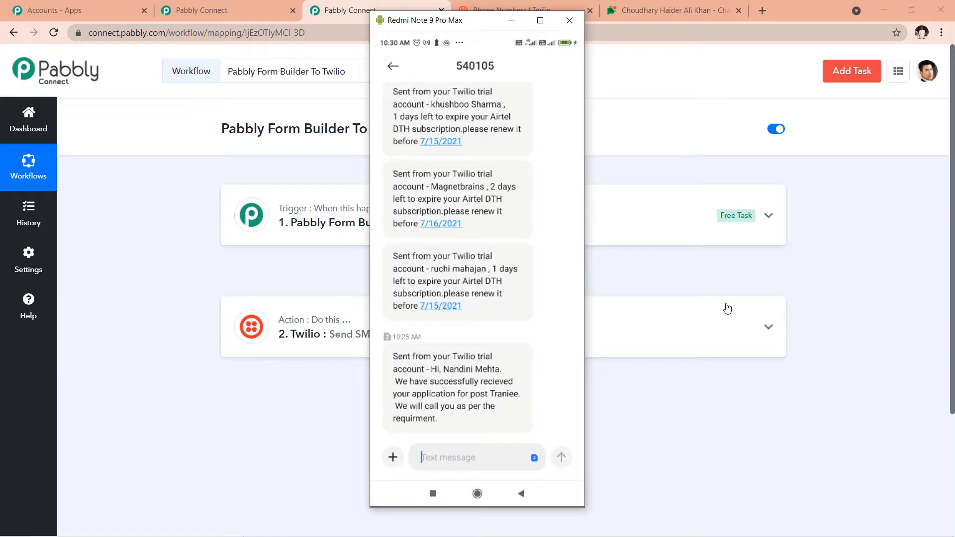
left_click(727, 308)
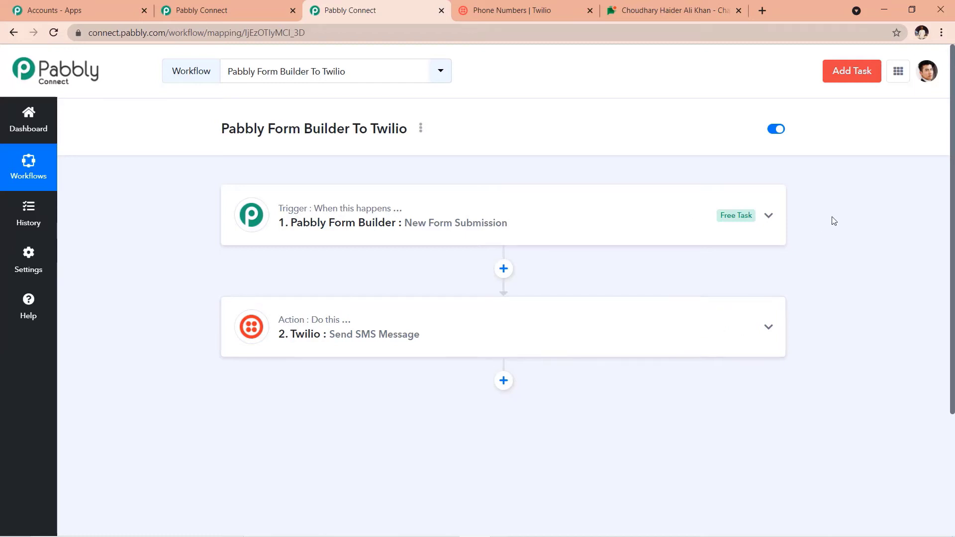
left_click(770, 218)
scroll(536, 495, "down", 1)
scroll(336, 397, "down", 4)
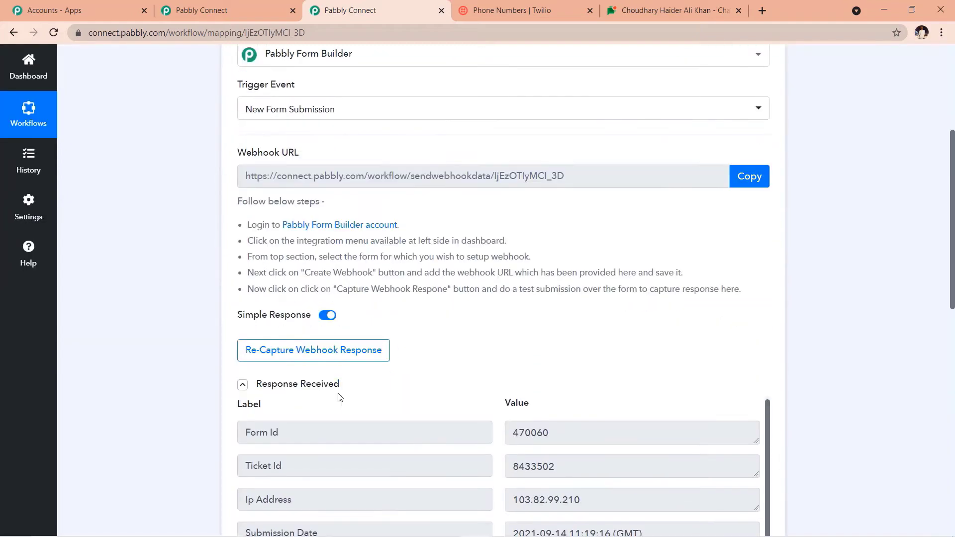
scroll(821, 336, "down", 10)
scroll(823, 342, "down", 1)
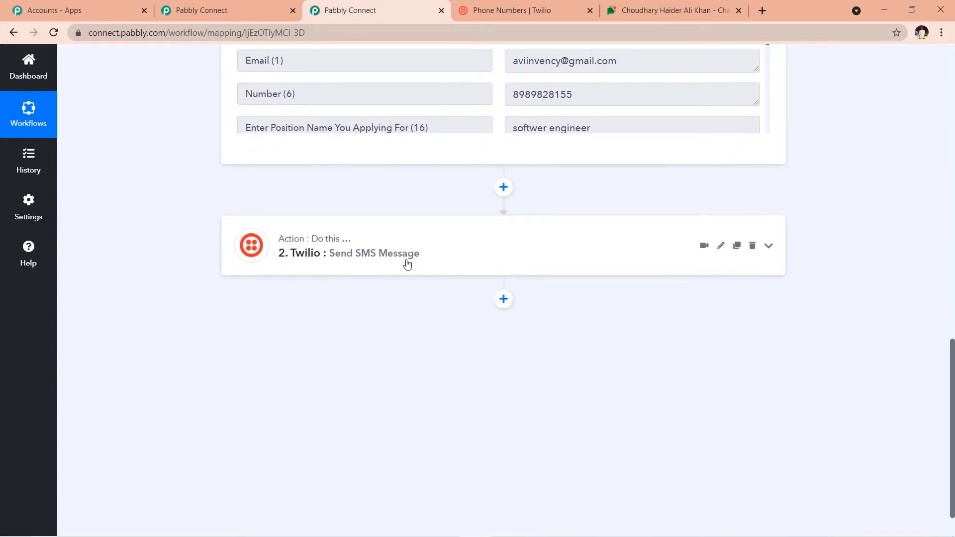
scroll(562, 268, "up", 10)
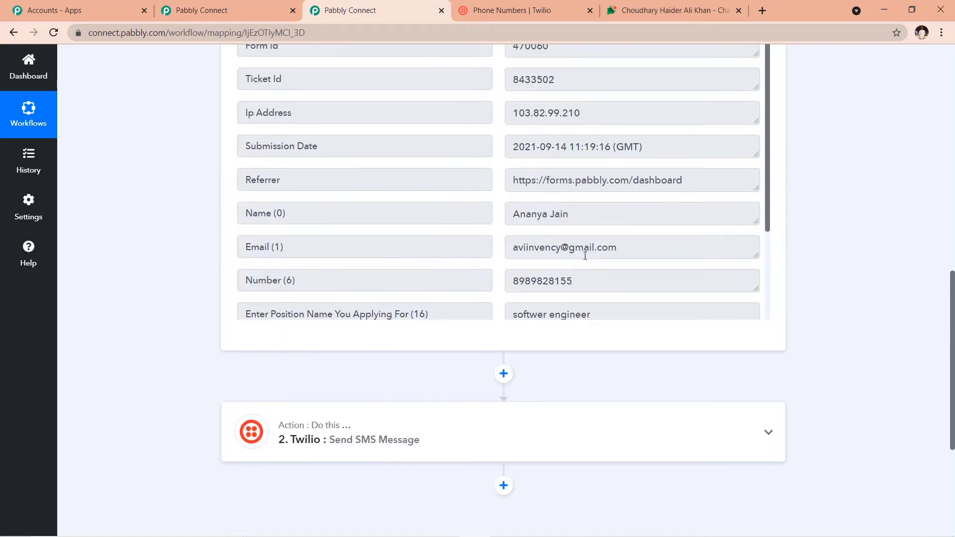
scroll(800, 207, "up", 5)
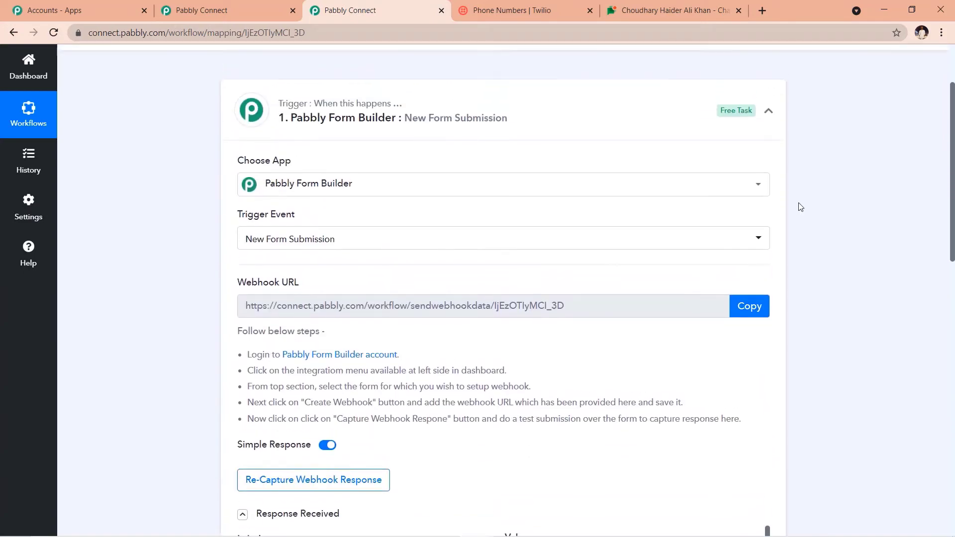
left_click(768, 218)
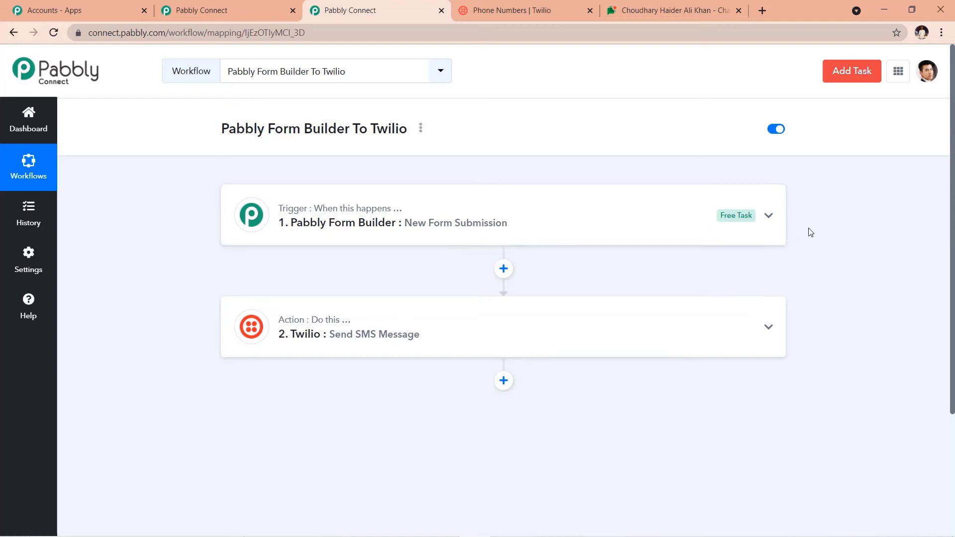